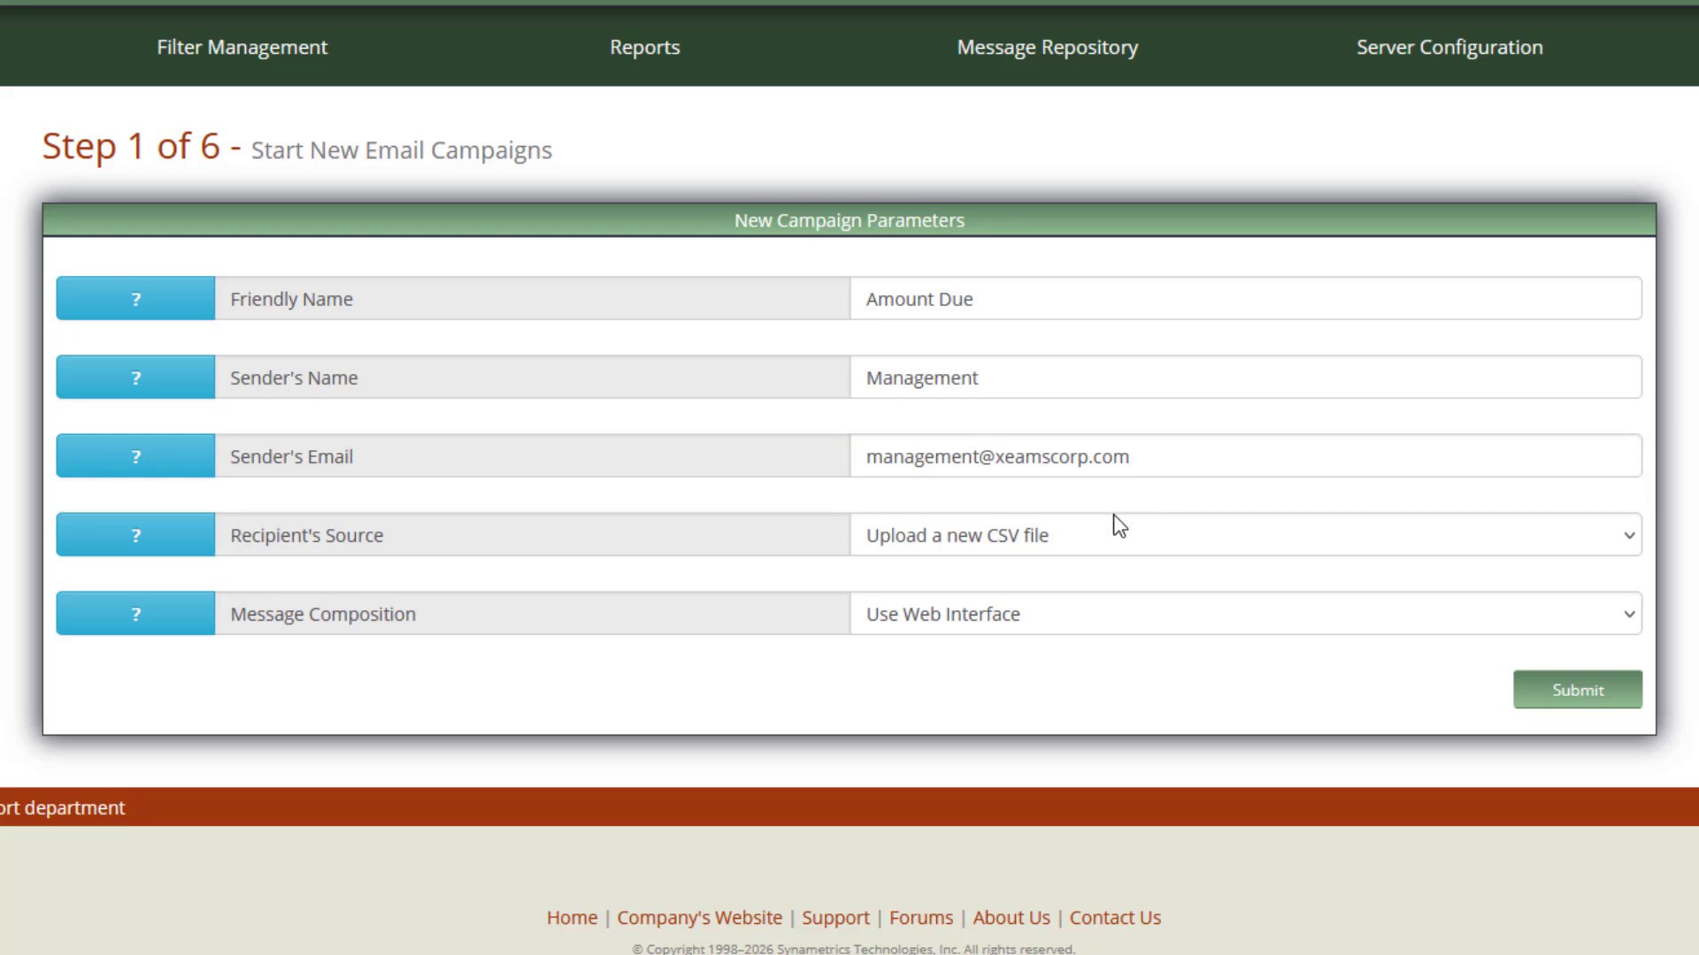
Choose Upload a new CSV file as the recipient's source and open the message composition options.
click(1071, 545)
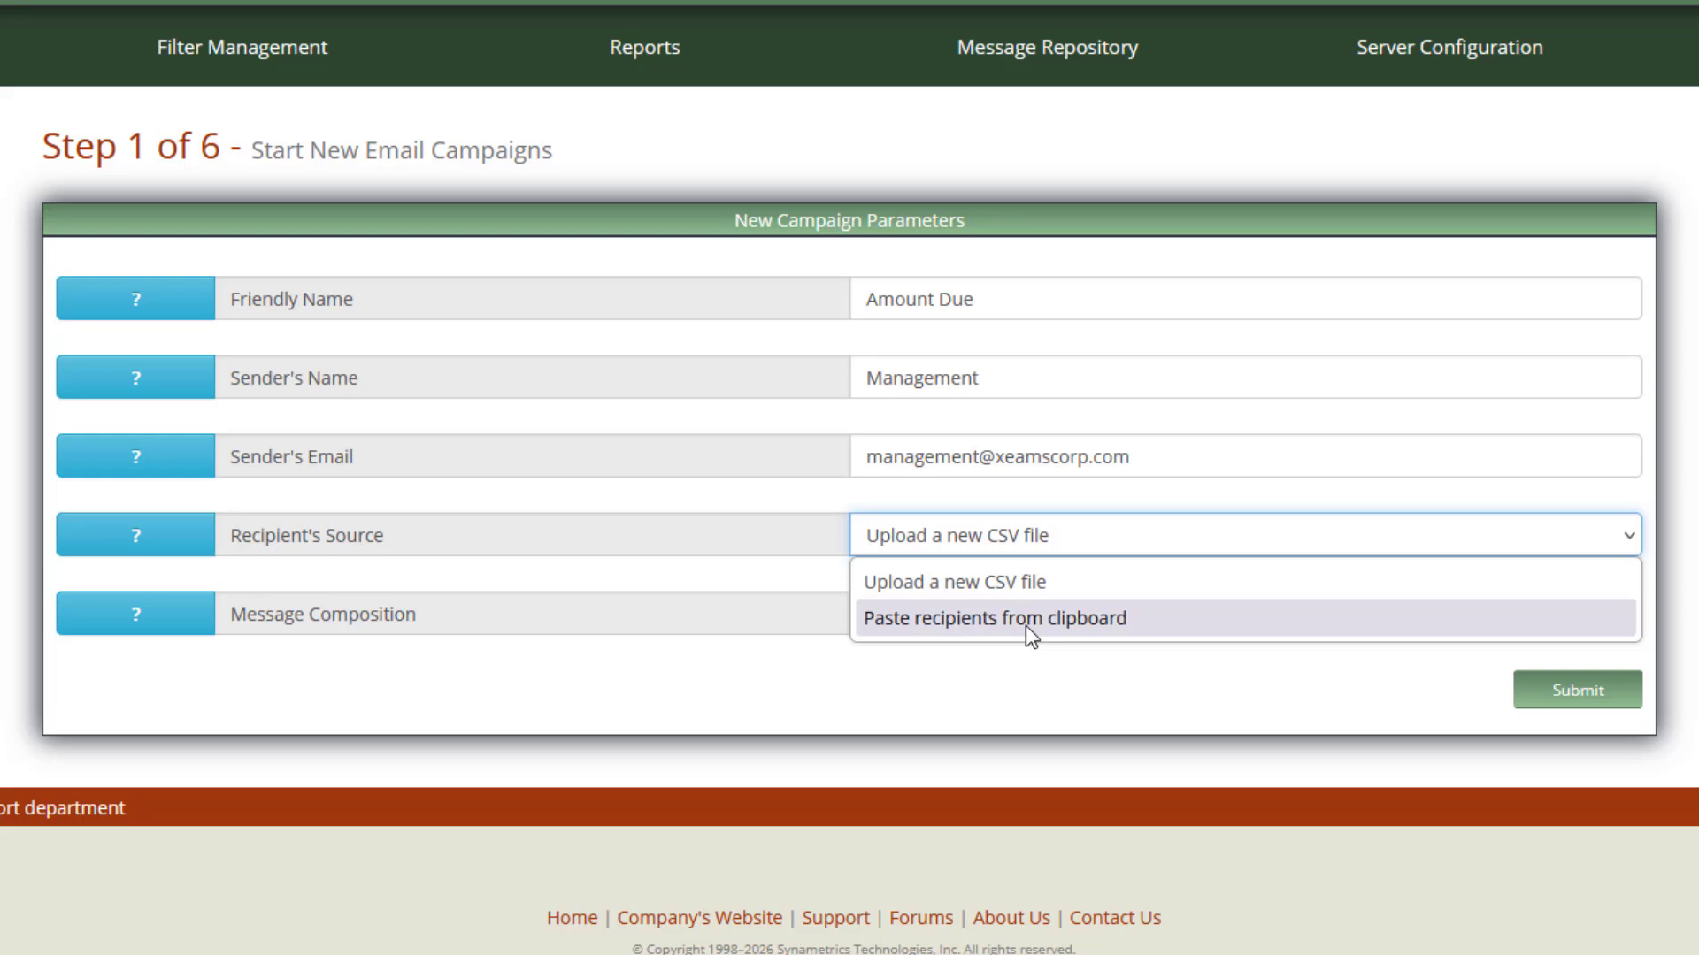
click(1027, 594)
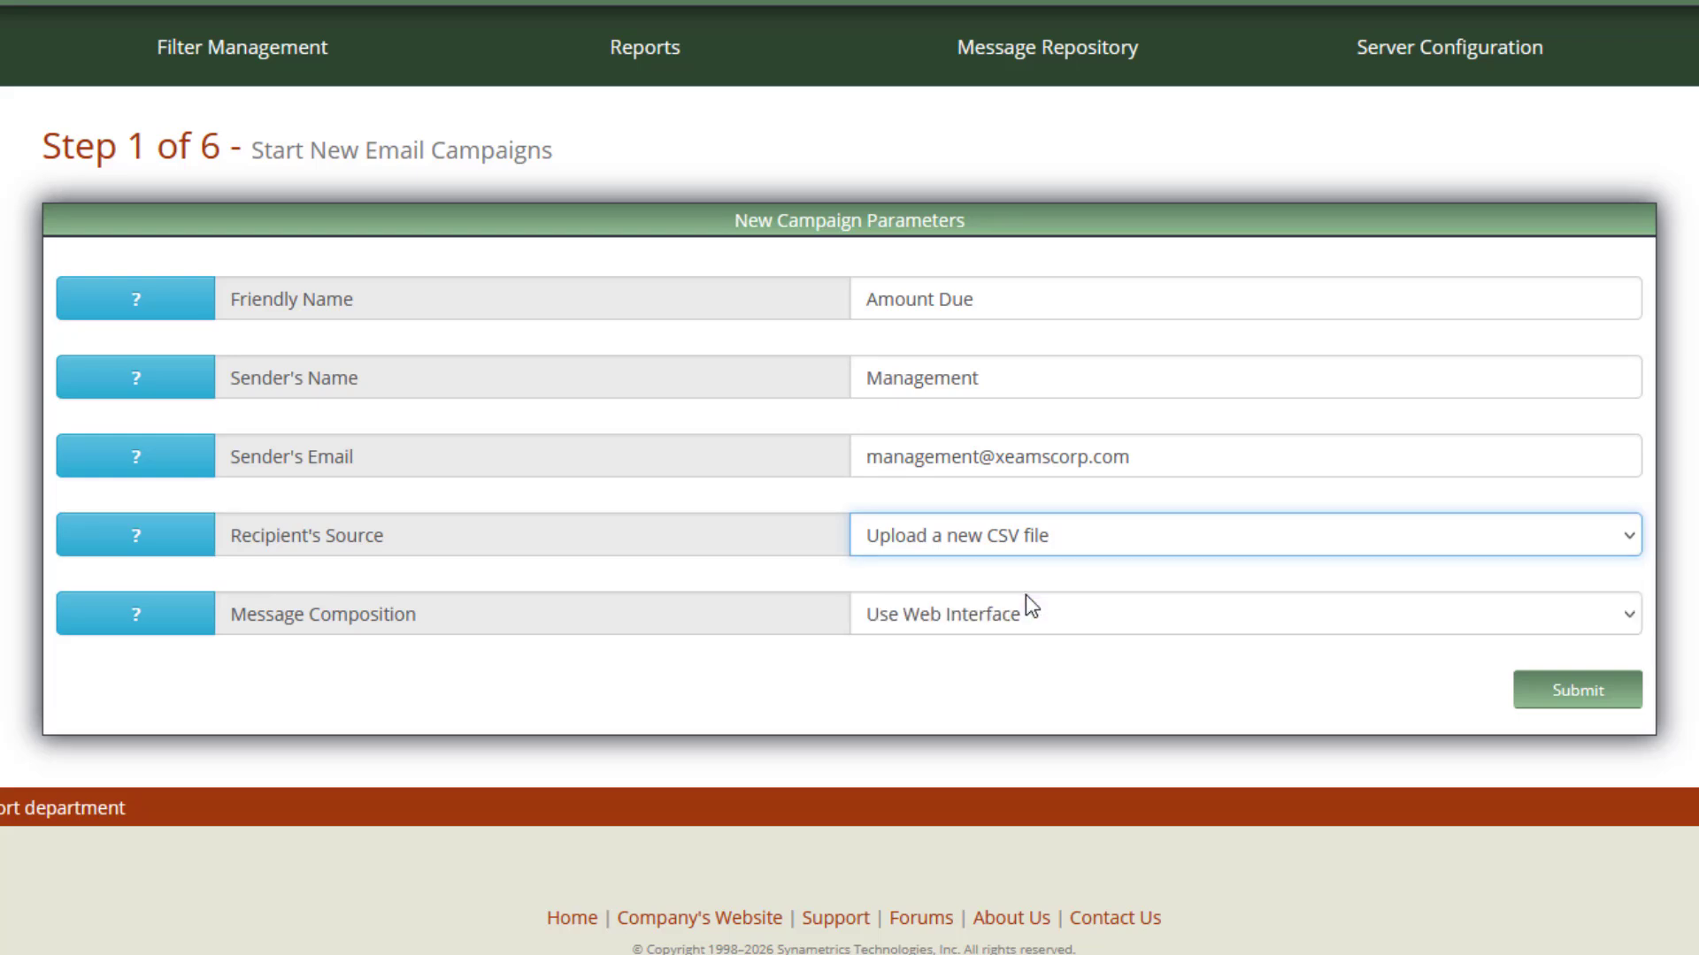
click(1026, 618)
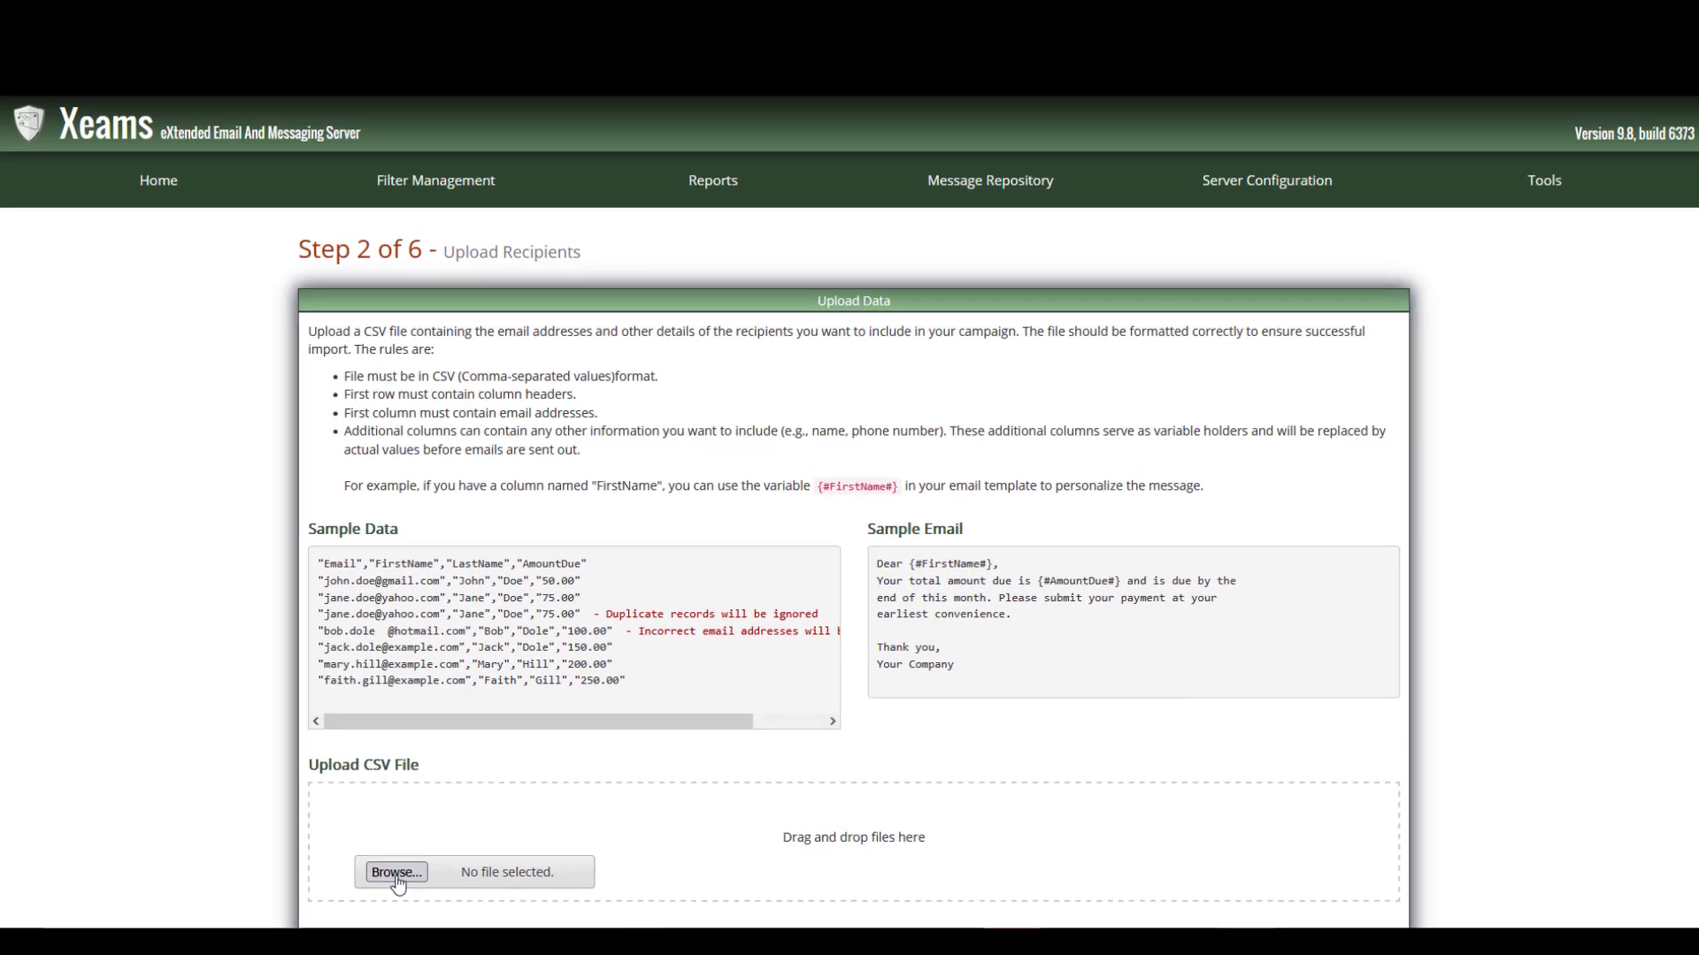
Upload the AmountDue.csv file as the campaign's recipient data.
click(396, 875)
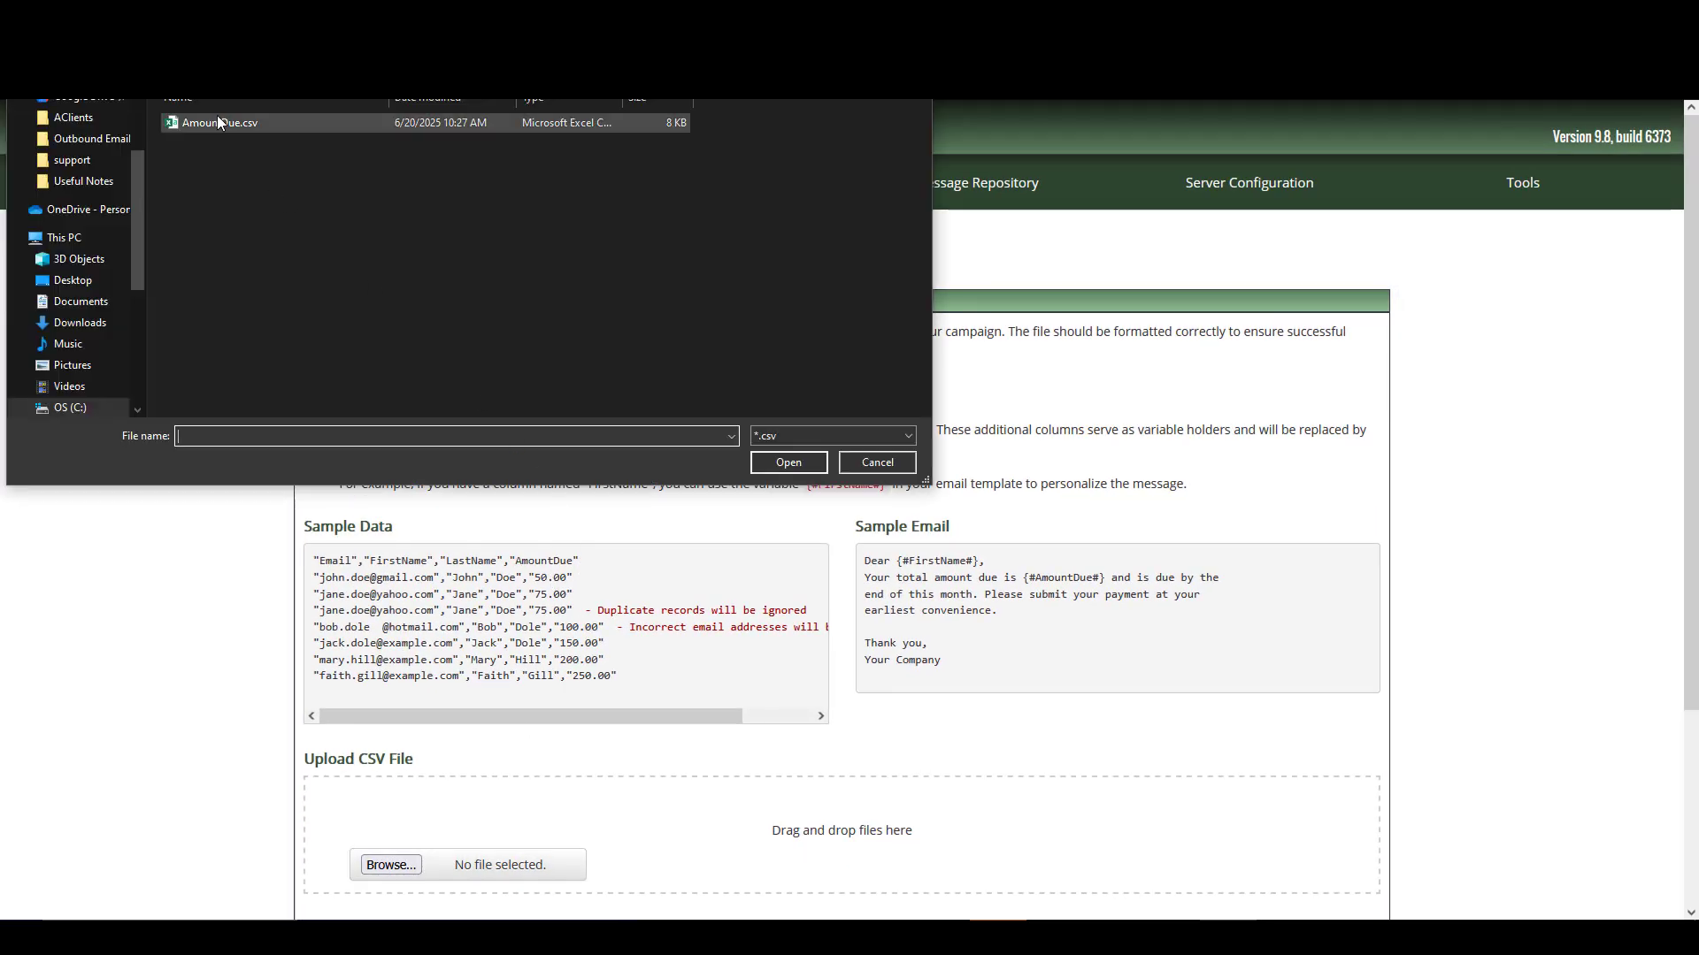
click(213, 119)
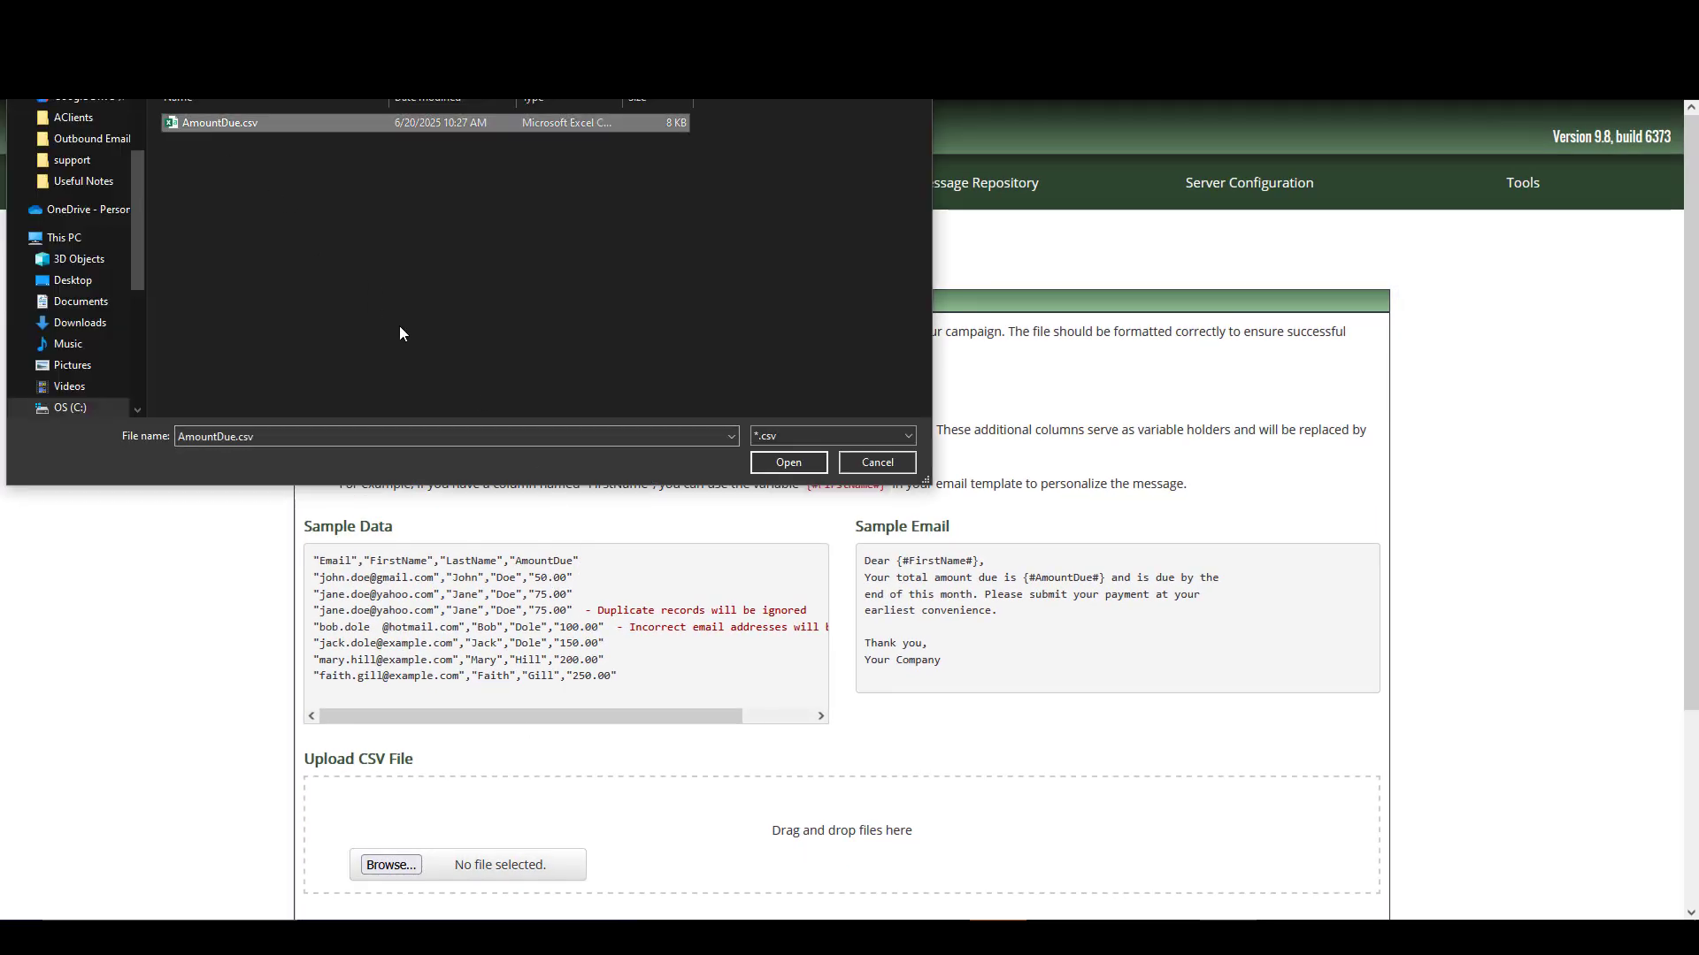
click(793, 462)
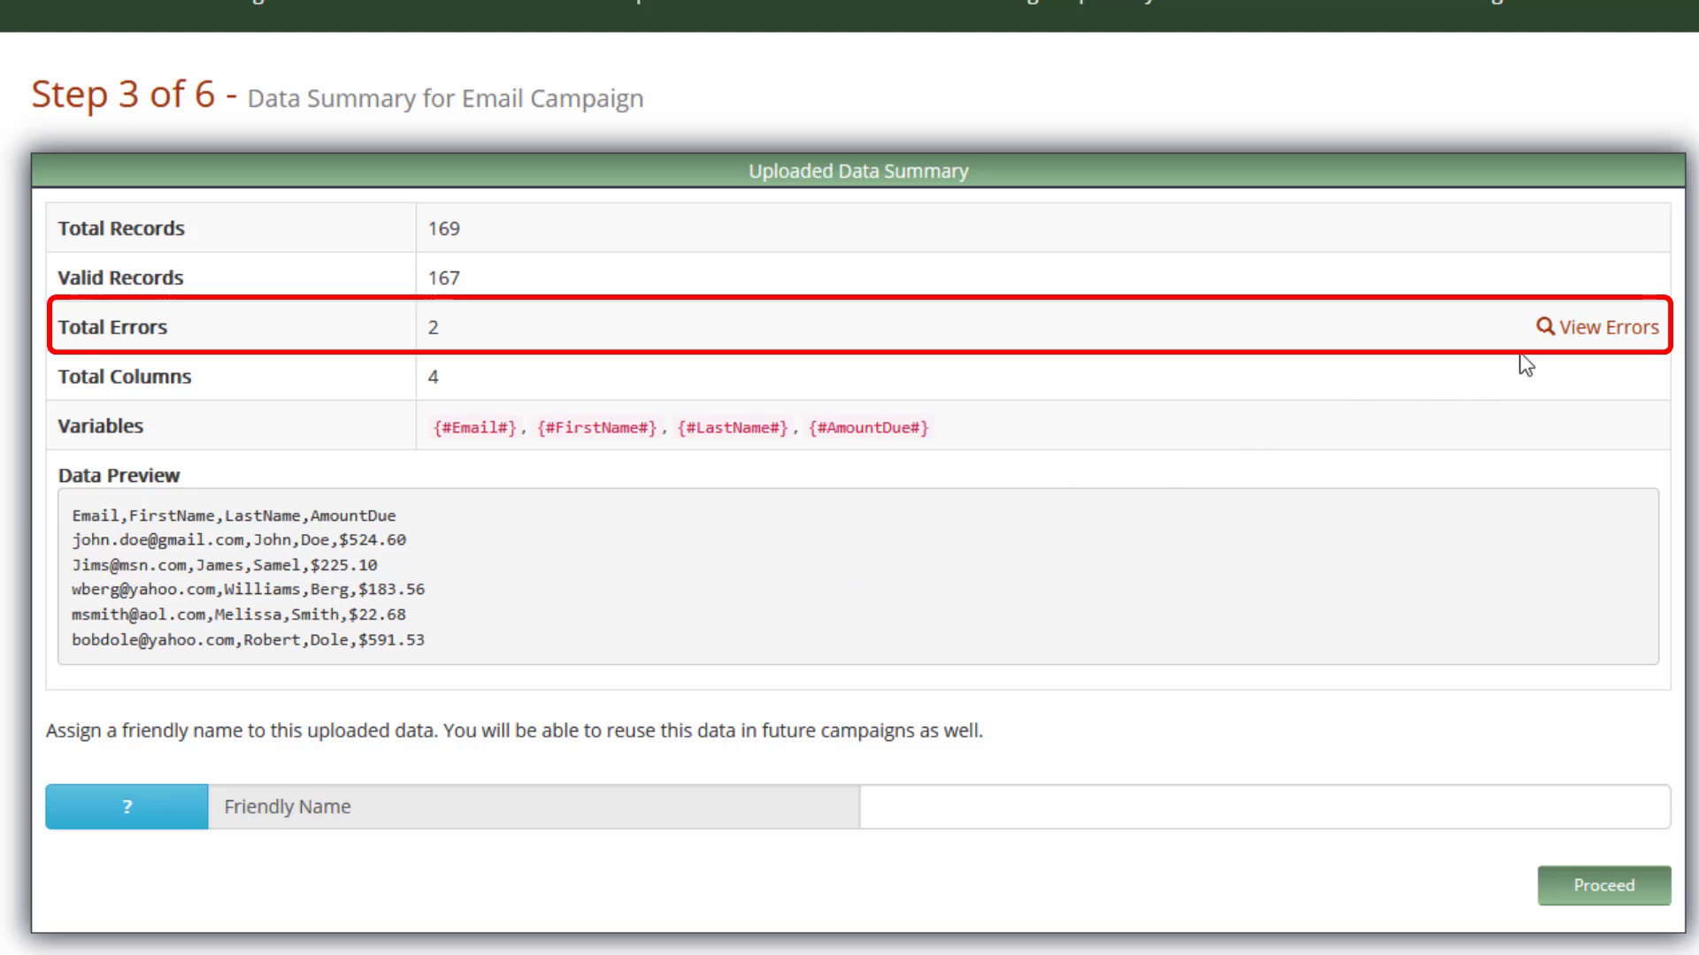
Review the errors in the uploaded data, and save the recipient list under the friendly name Amount Due.
click(1585, 334)
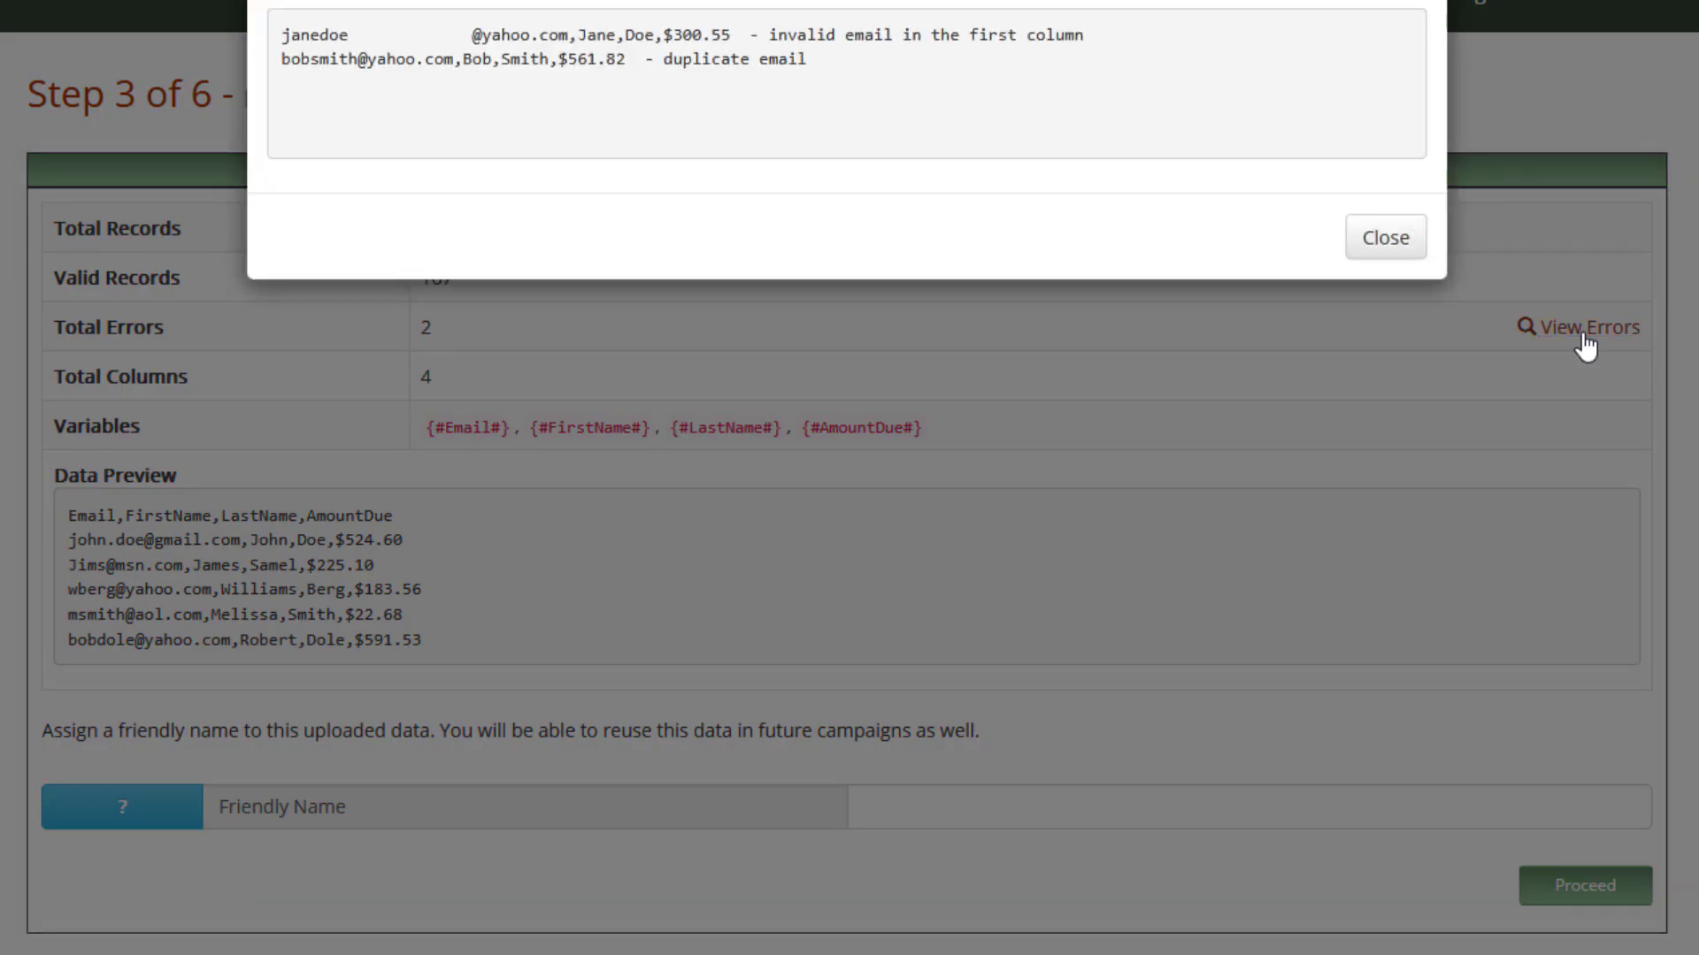
click(1388, 245)
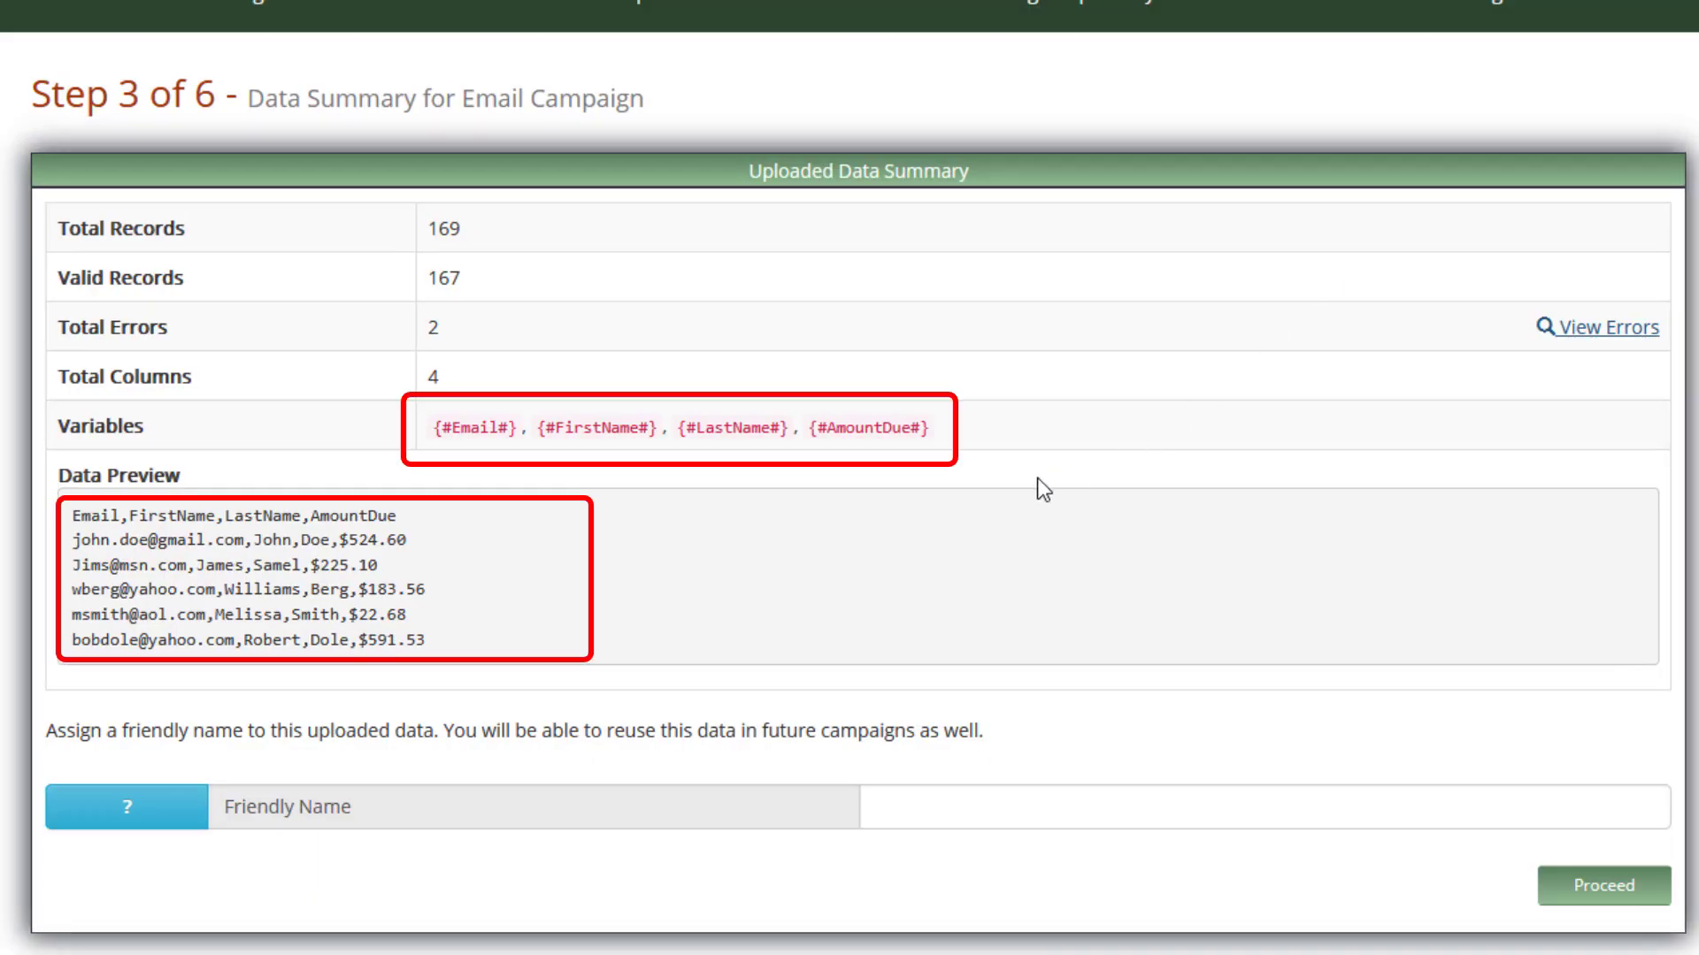
click(1035, 797)
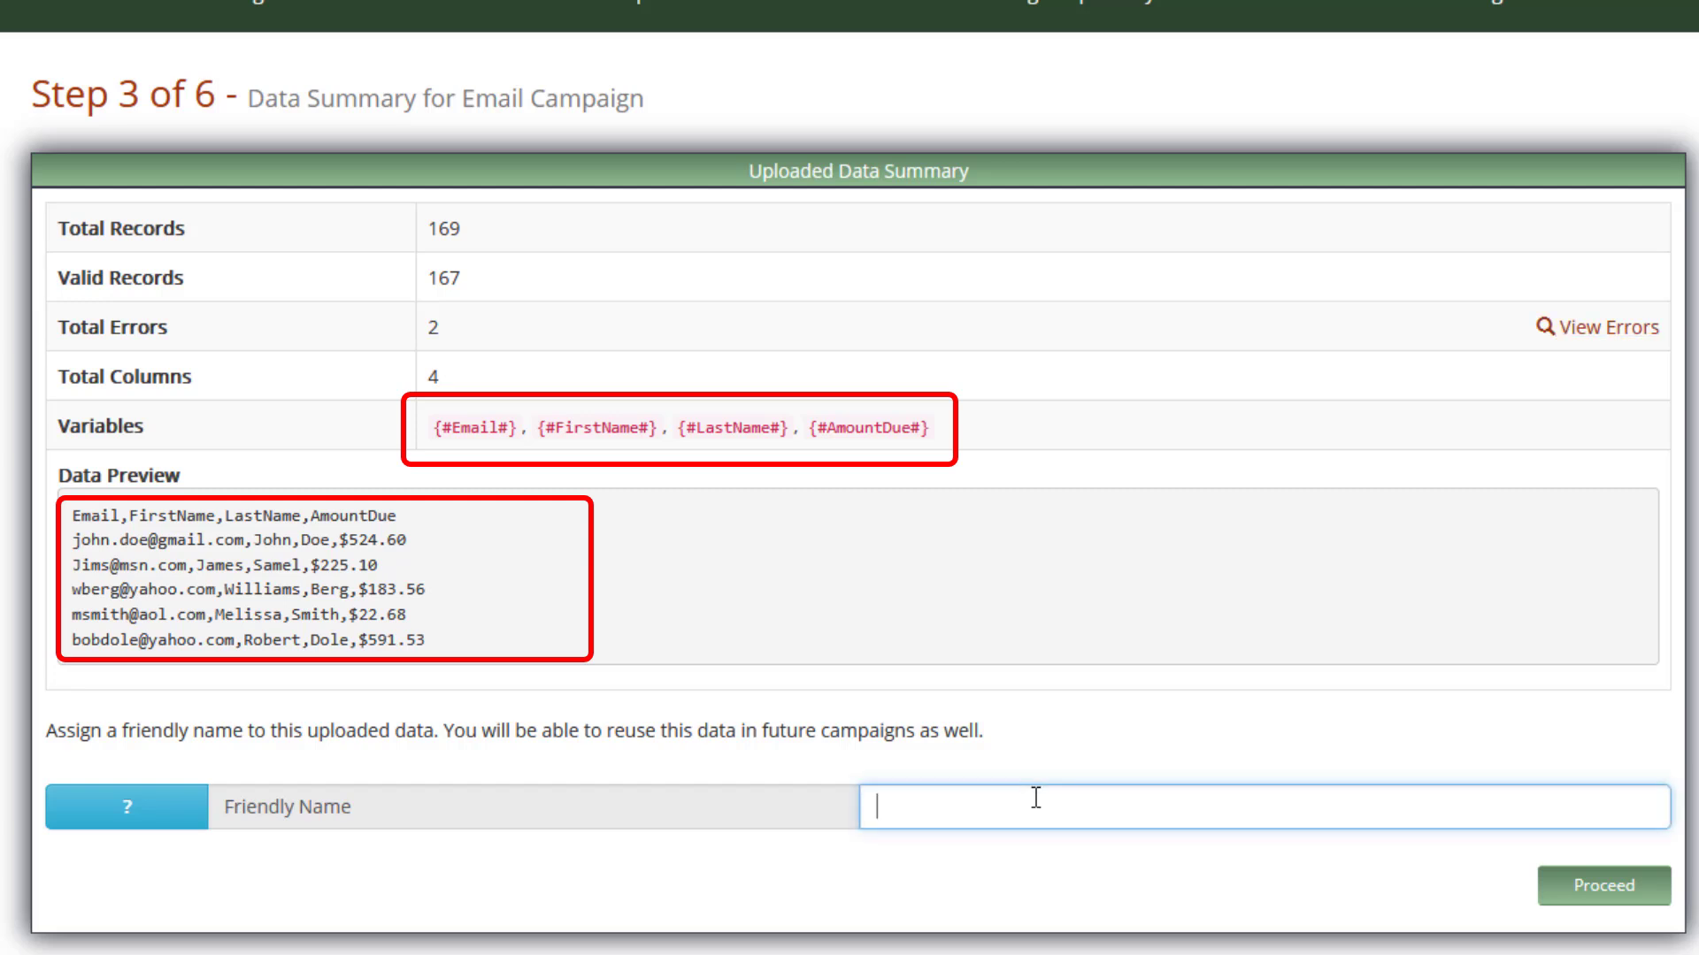
click(1018, 837)
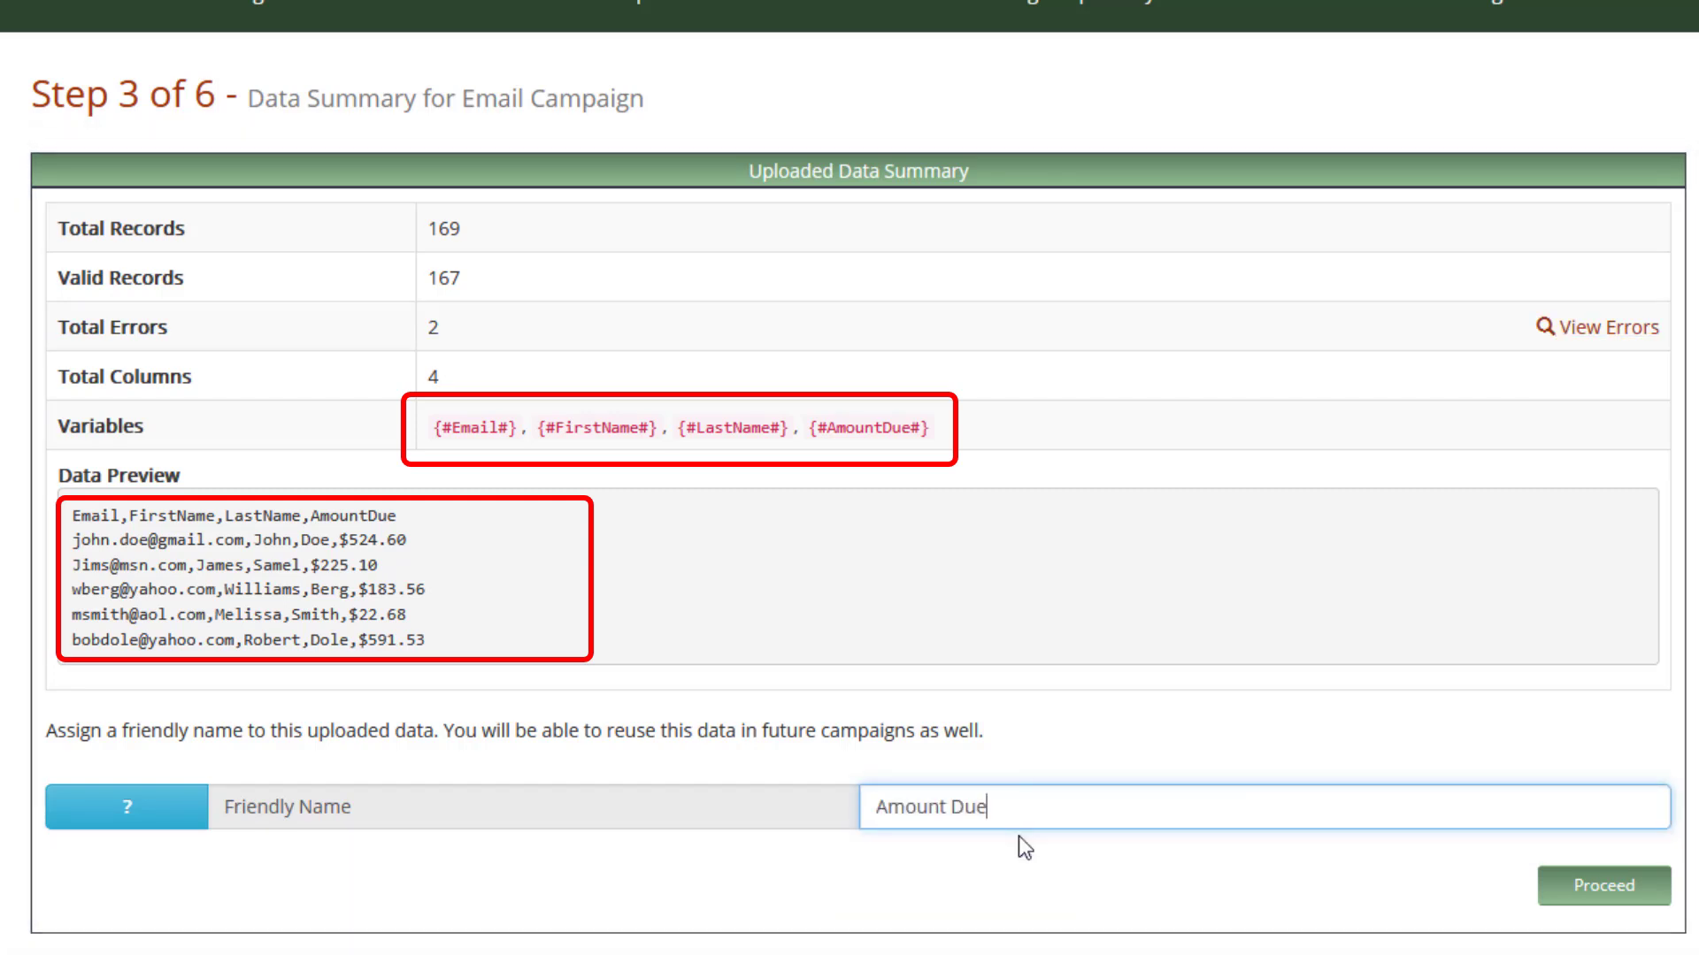
click(1603, 885)
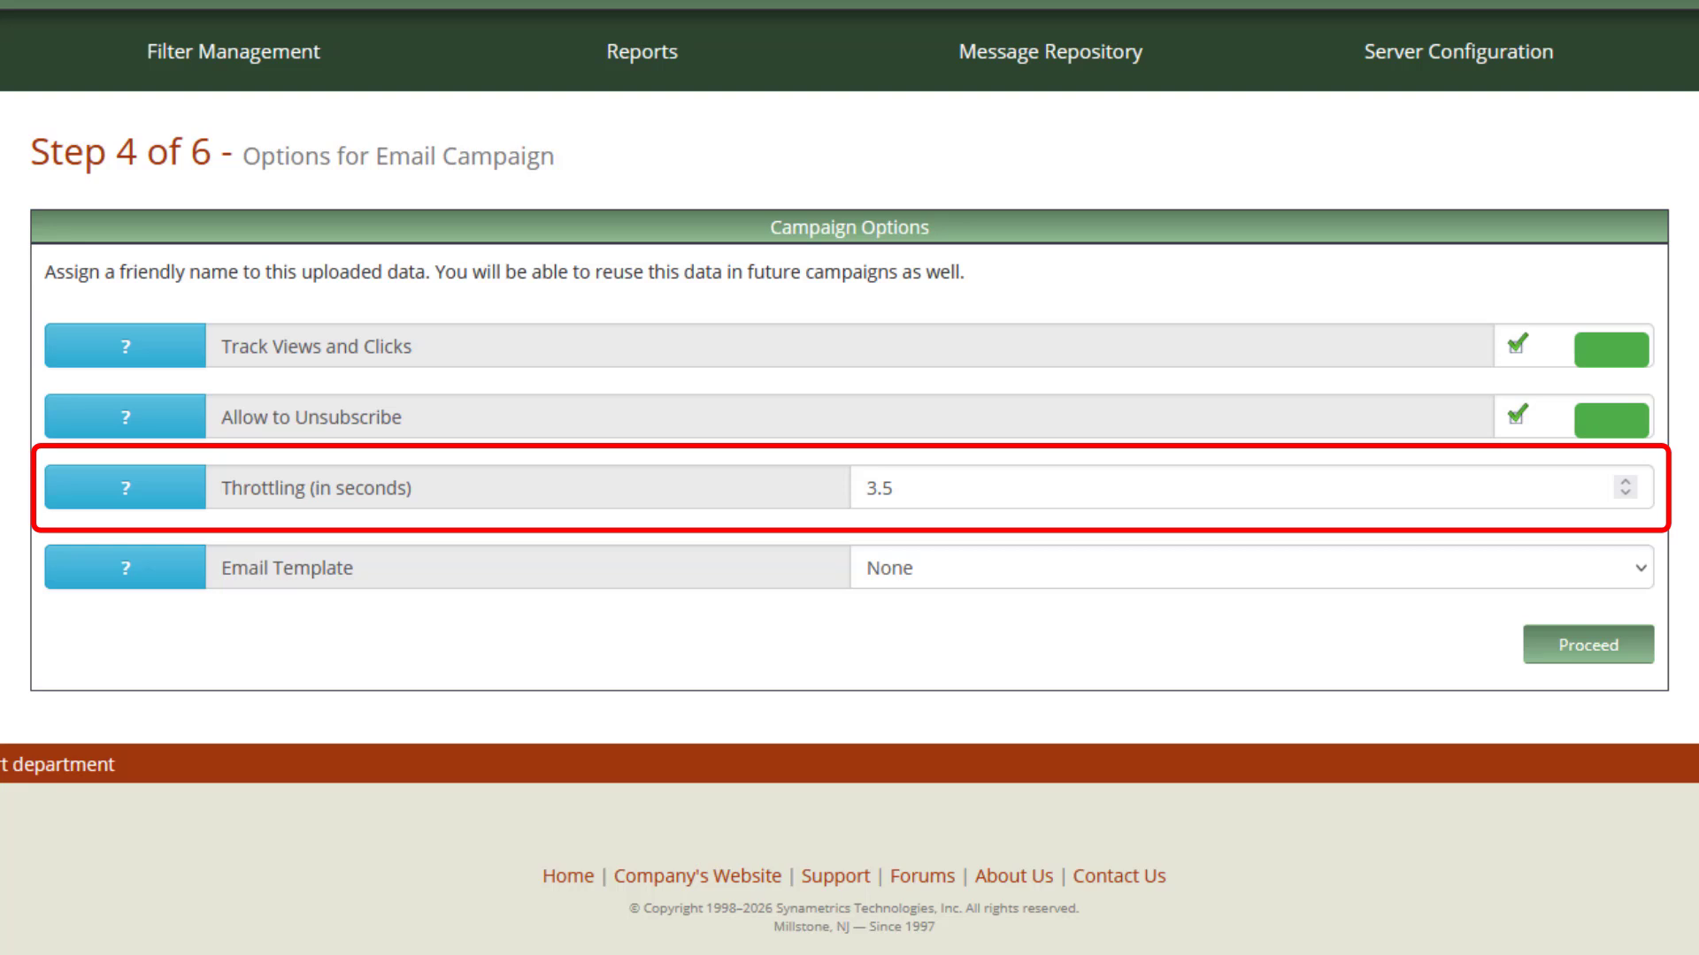
Show the throttling help while raising the campaign's throttling to 4 seconds, and hide the help again.
click(177, 496)
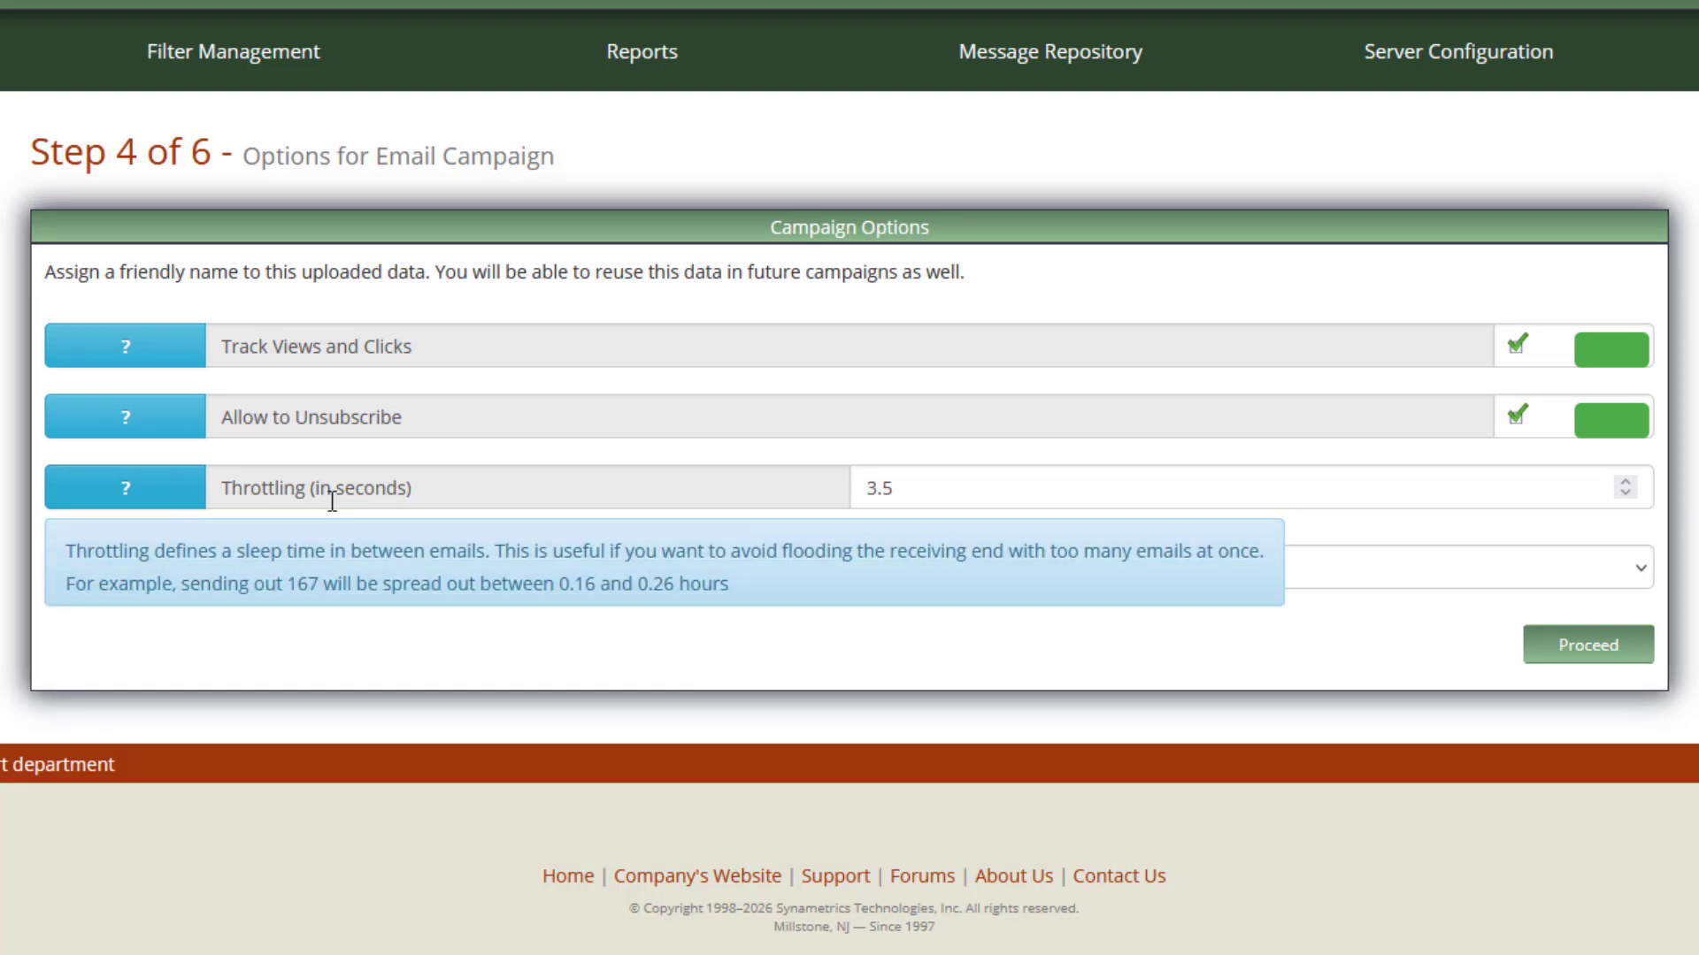
click(1625, 482)
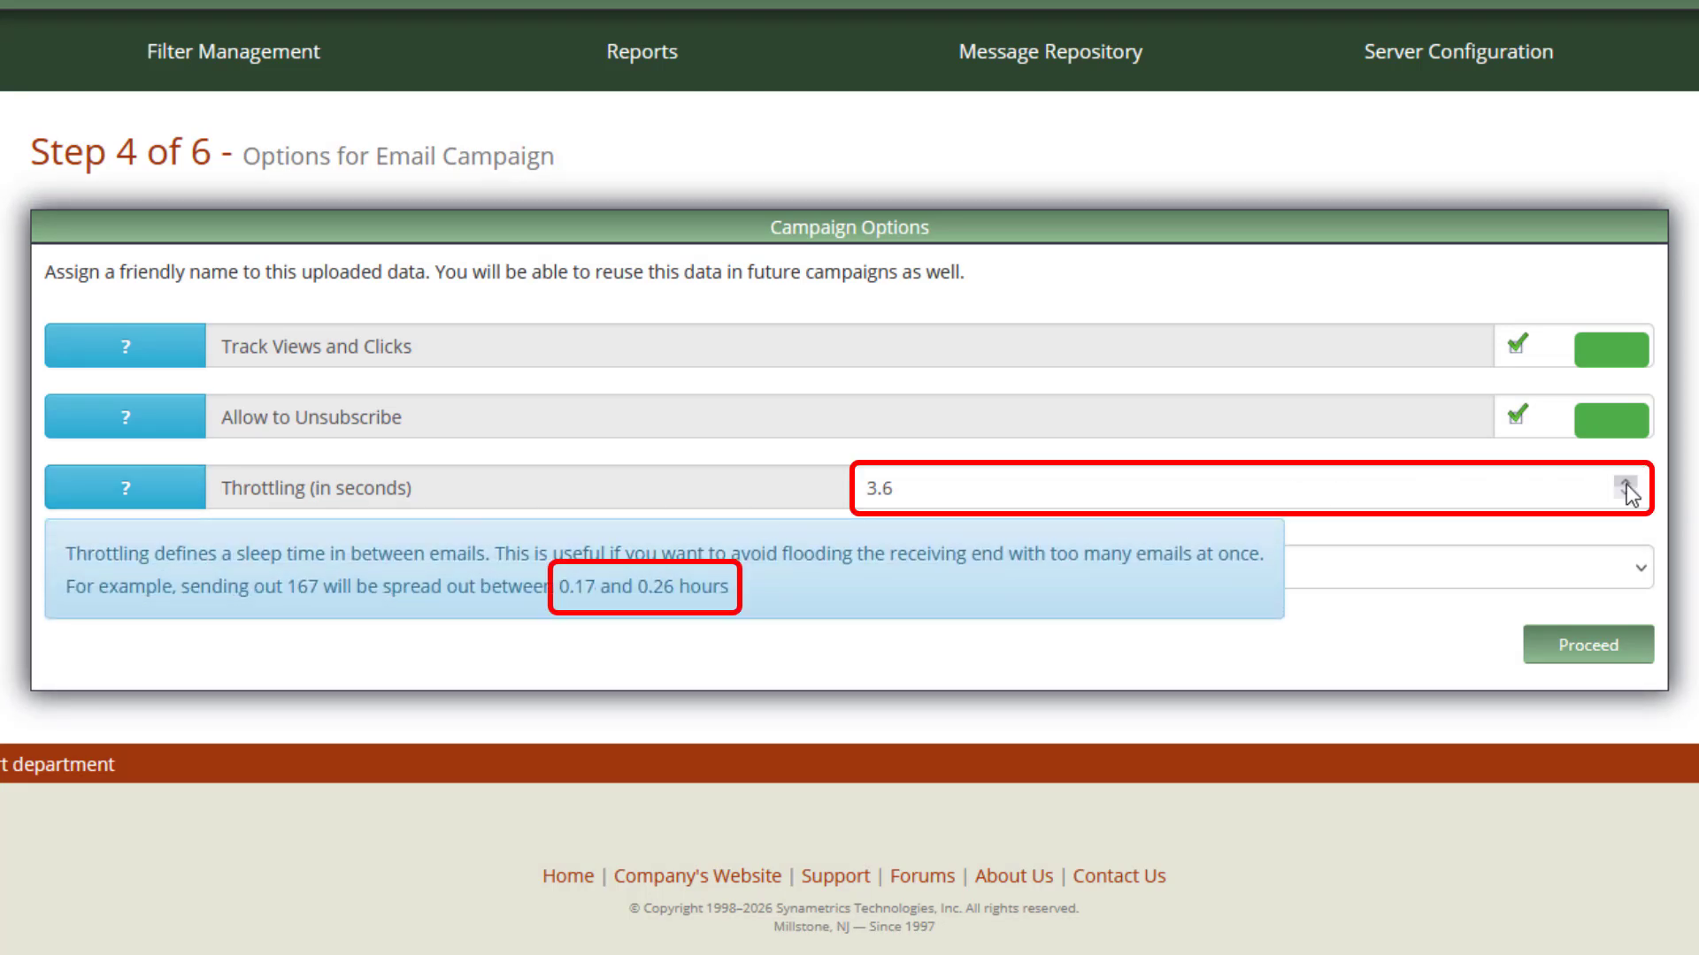
click(1625, 482)
click(1625, 482)
click(1625, 482)
click(1625, 483)
click(155, 486)
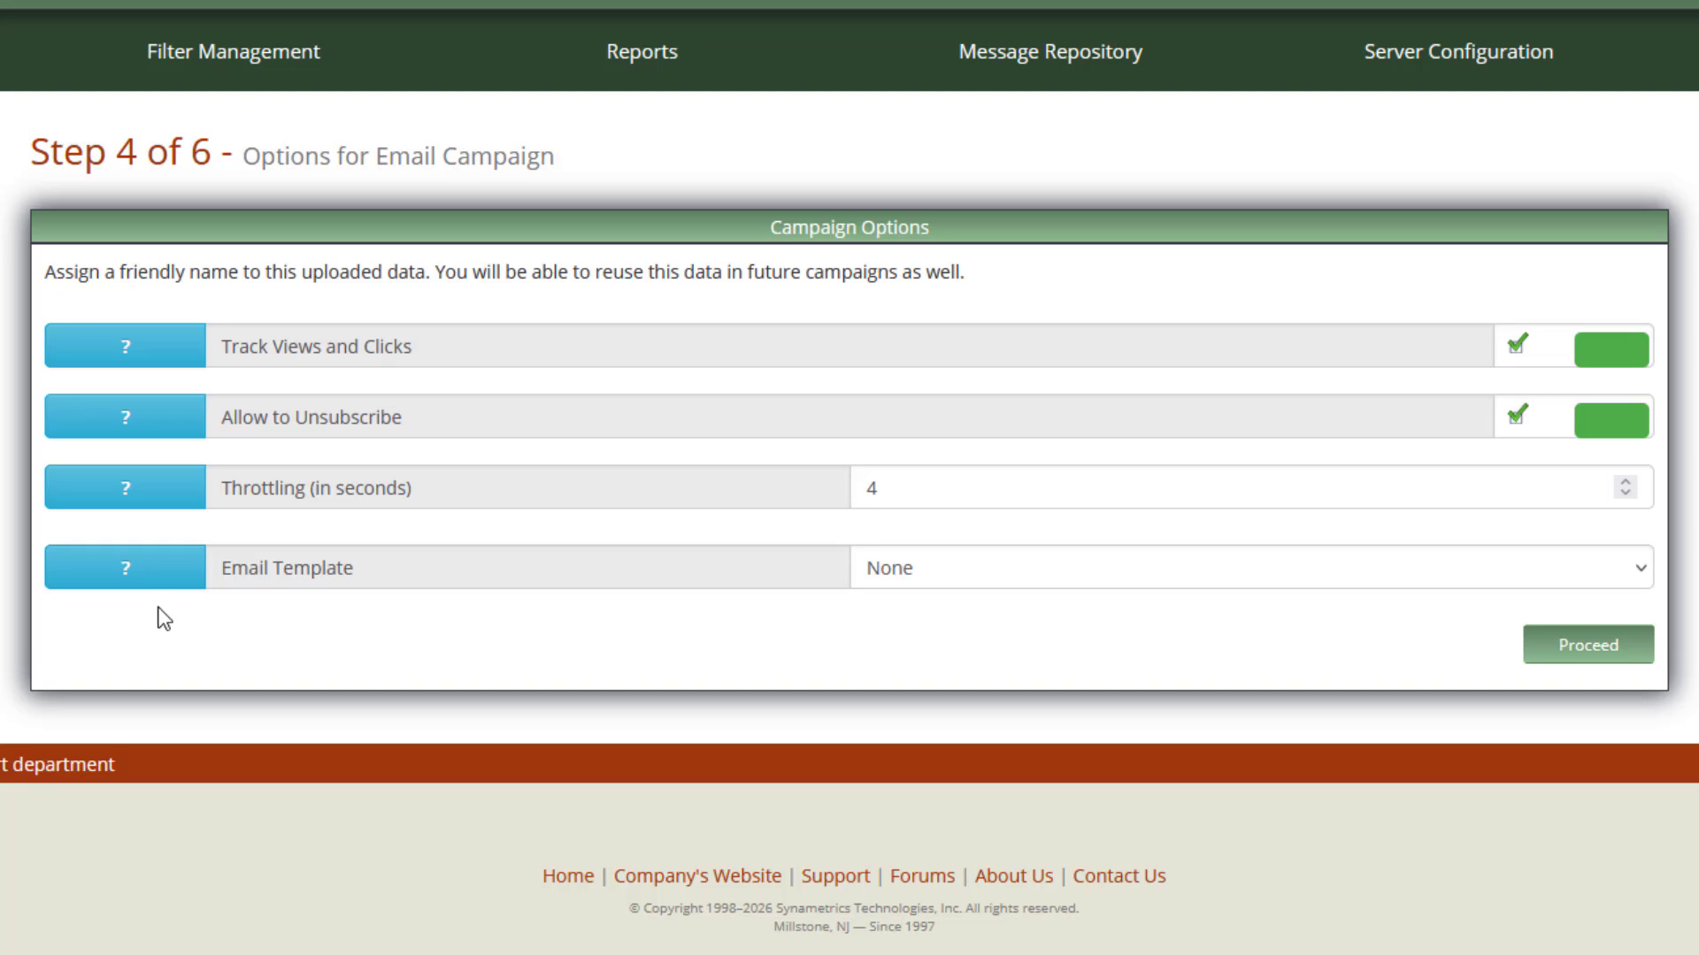
Read the email template help and select Simple Template (1) to view its preview.
click(165, 581)
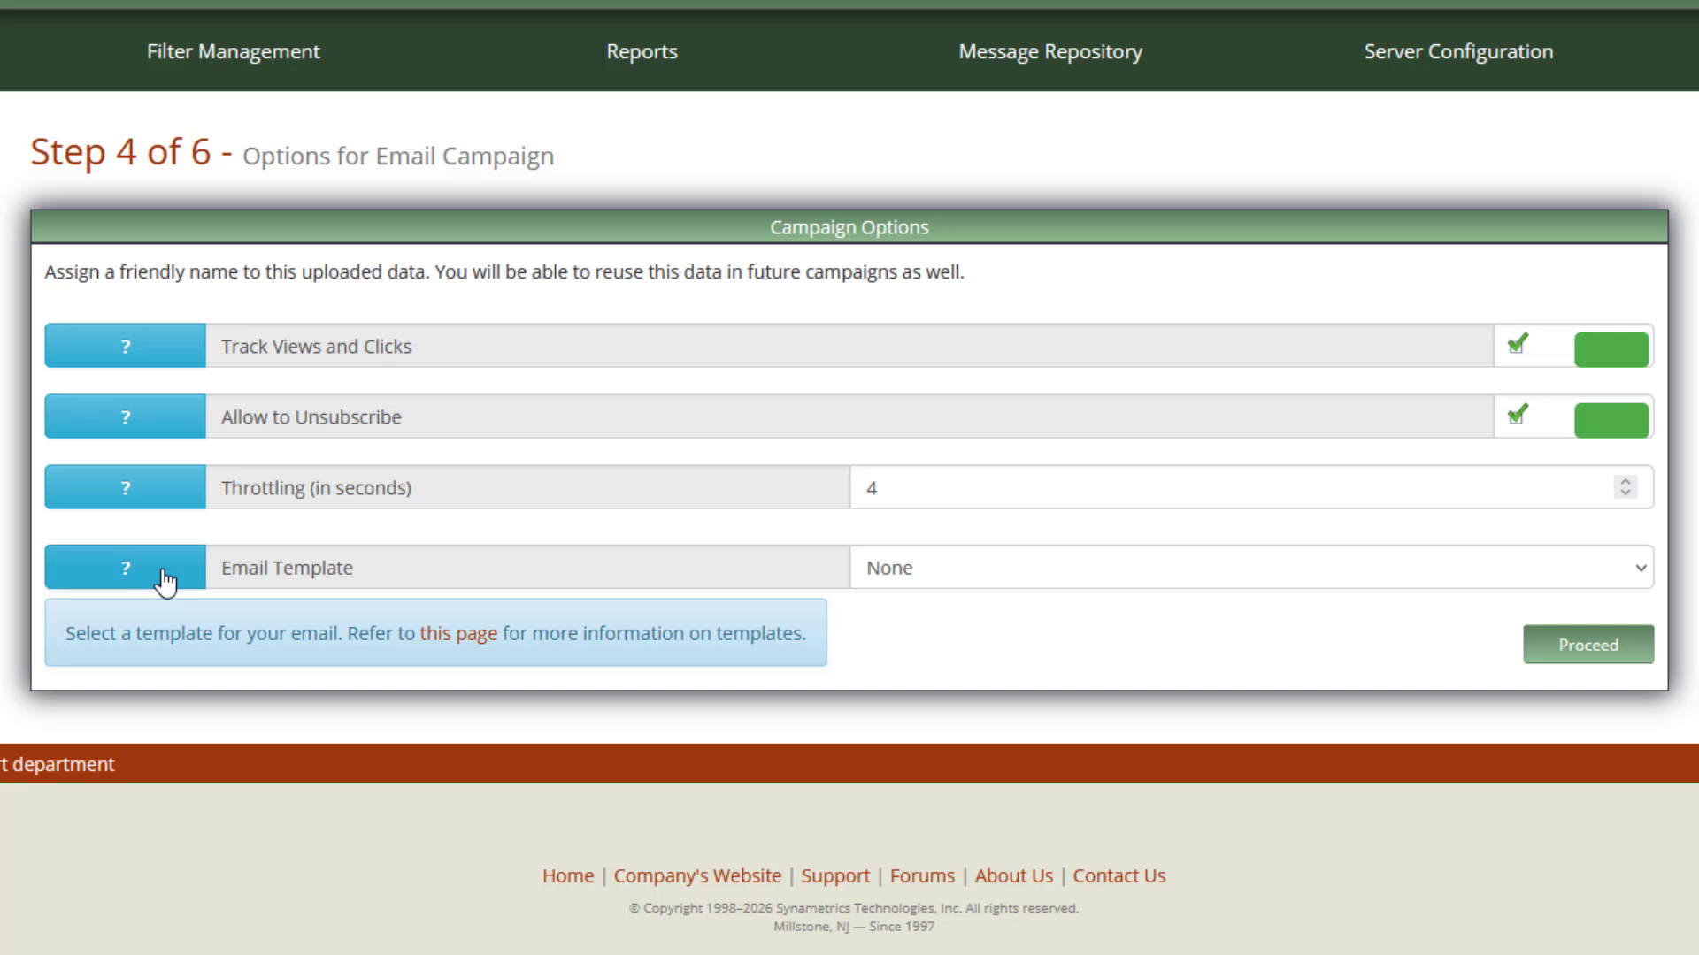
click(165, 580)
click(948, 576)
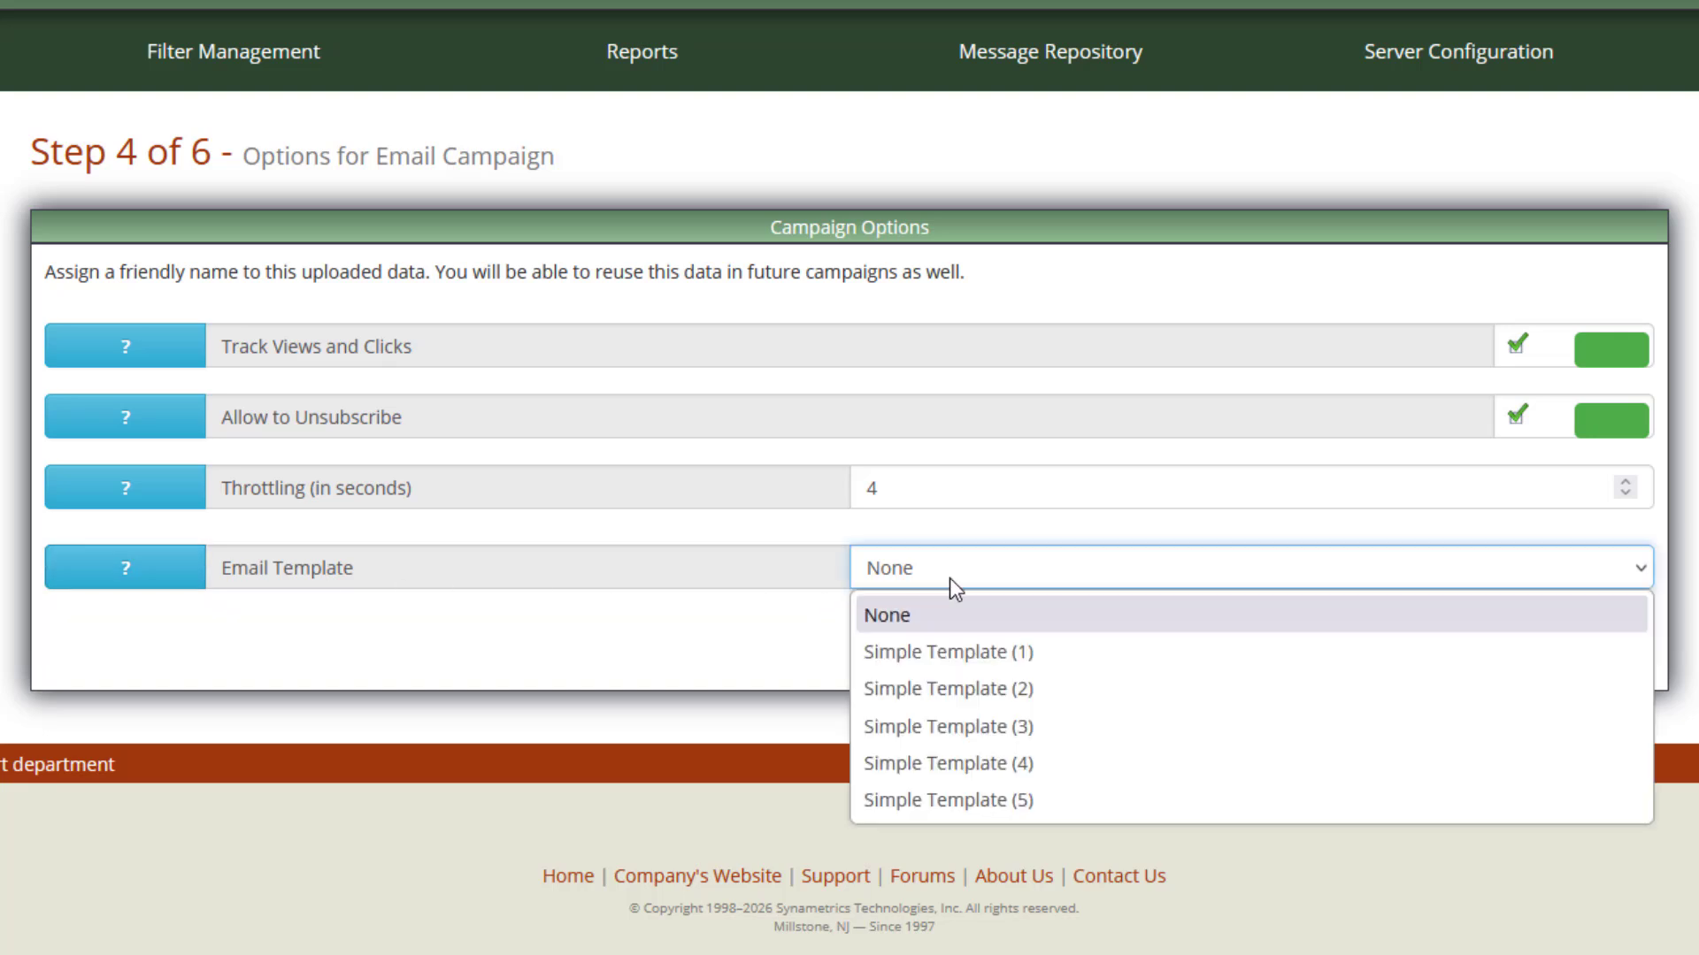
click(927, 652)
scroll(927, 652, down, 5)
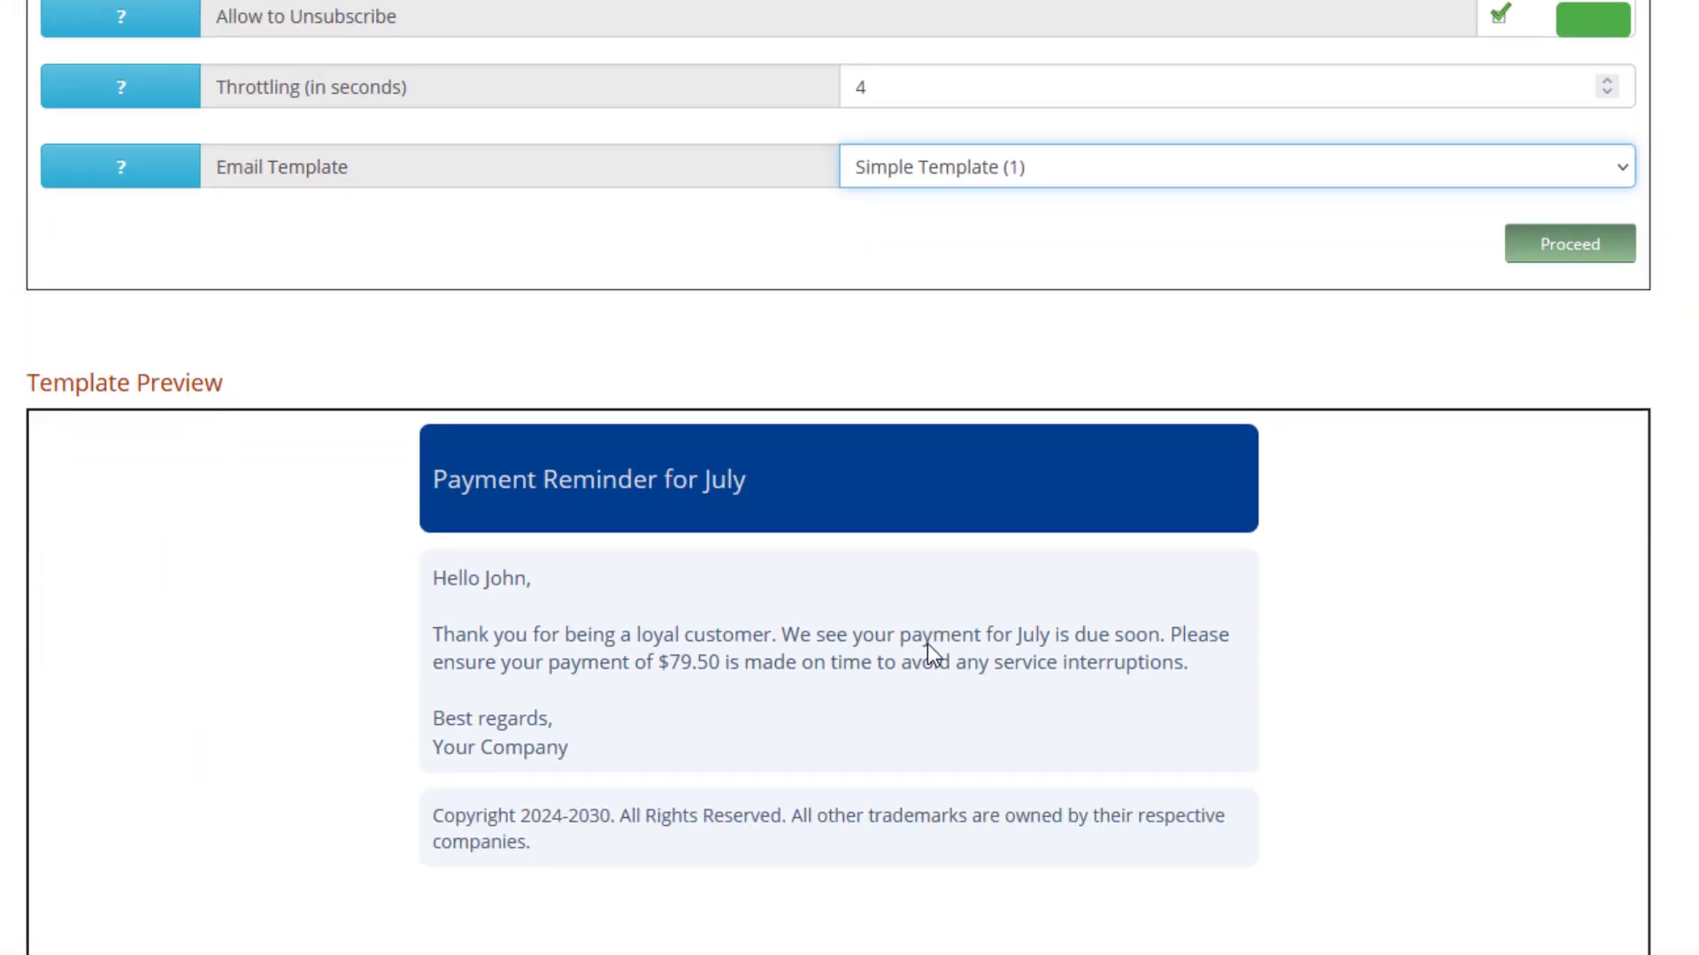
Preview Simple Template (2) and Simple Template (3) for comparison.
click(967, 167)
click(963, 292)
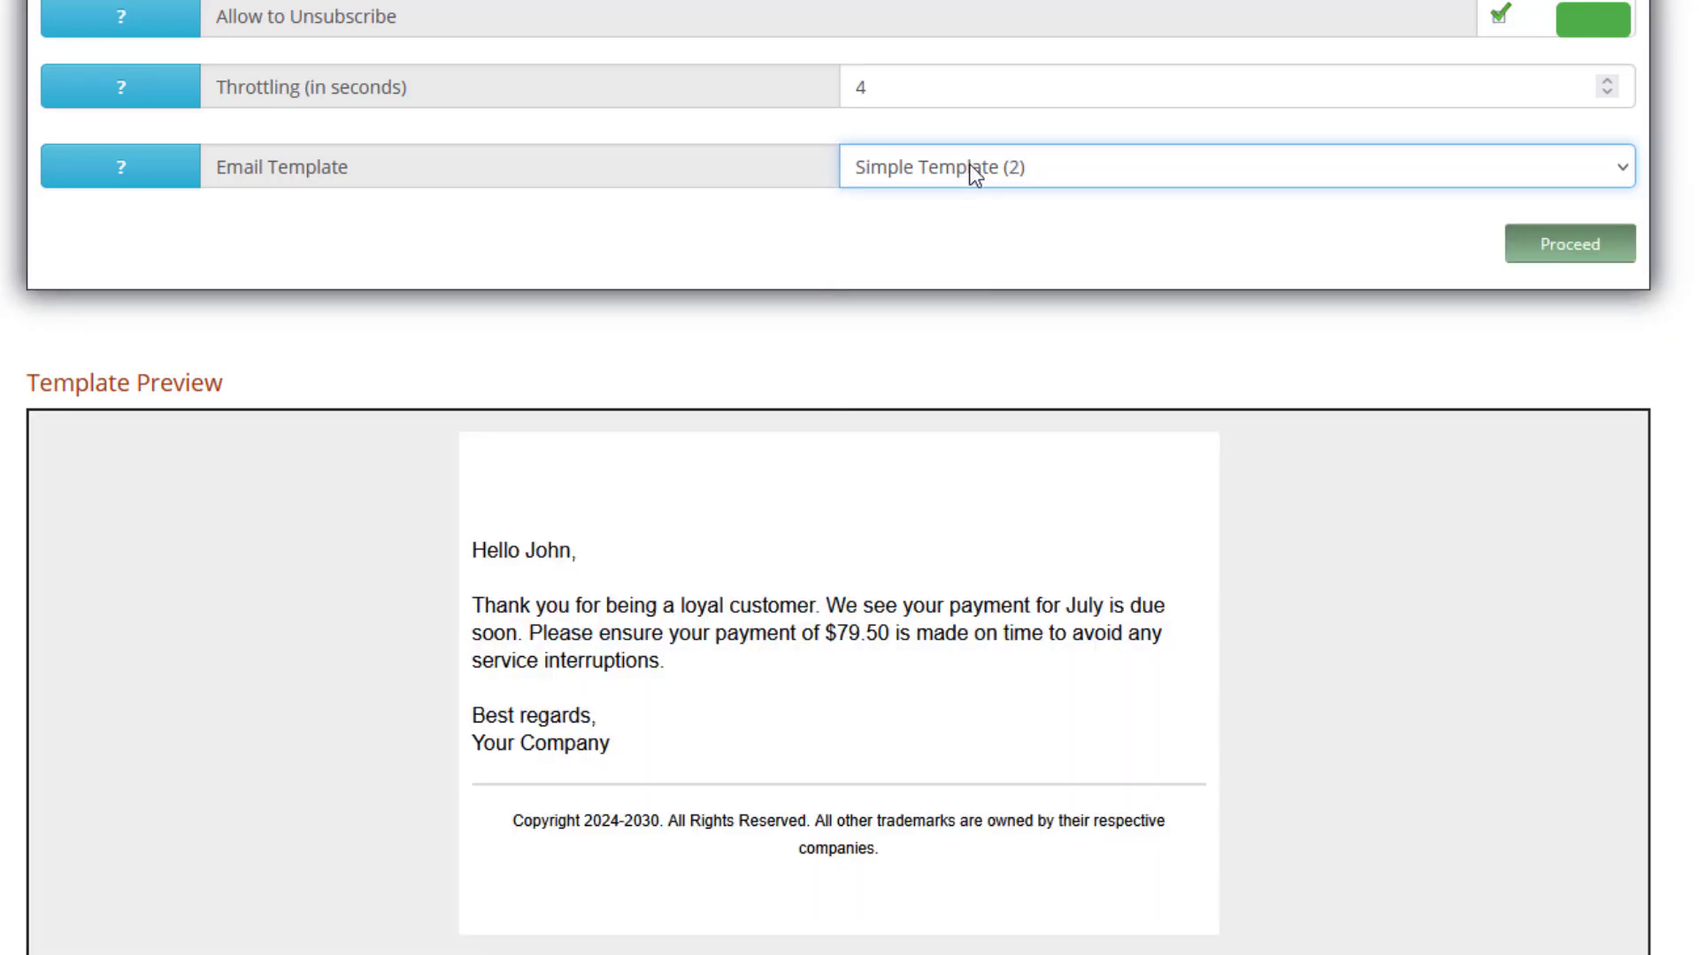
click(969, 168)
click(967, 325)
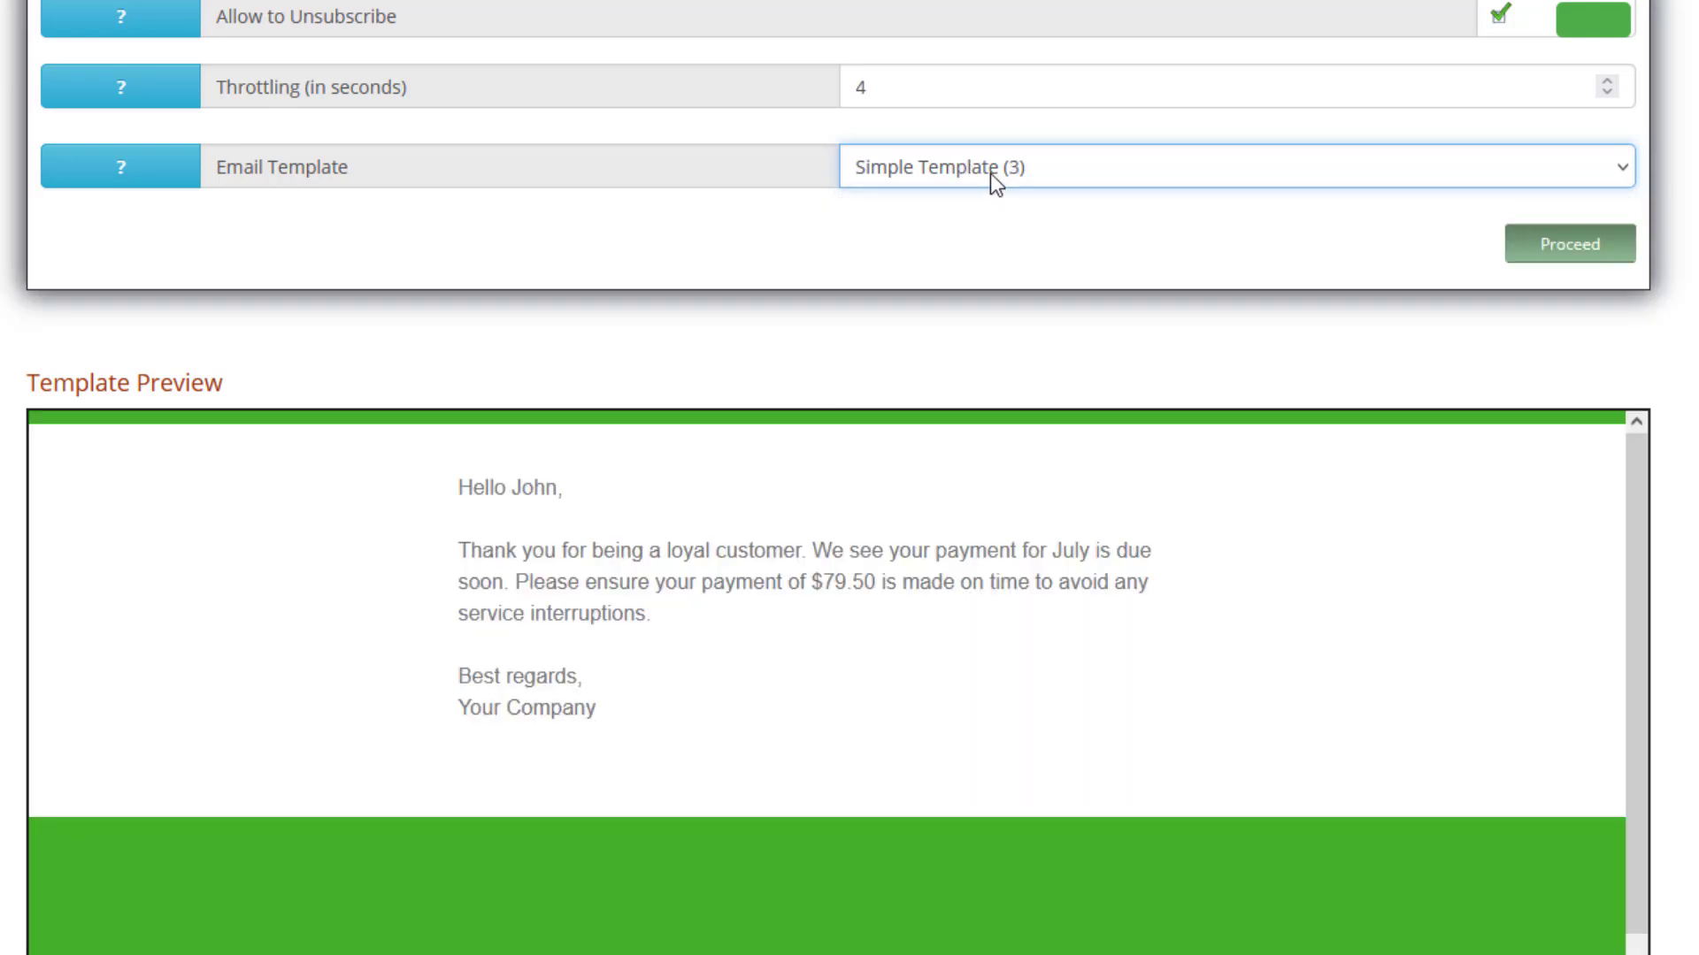
Set the email template to Simple Template (1) and proceed to composing the message.
click(990, 172)
click(977, 254)
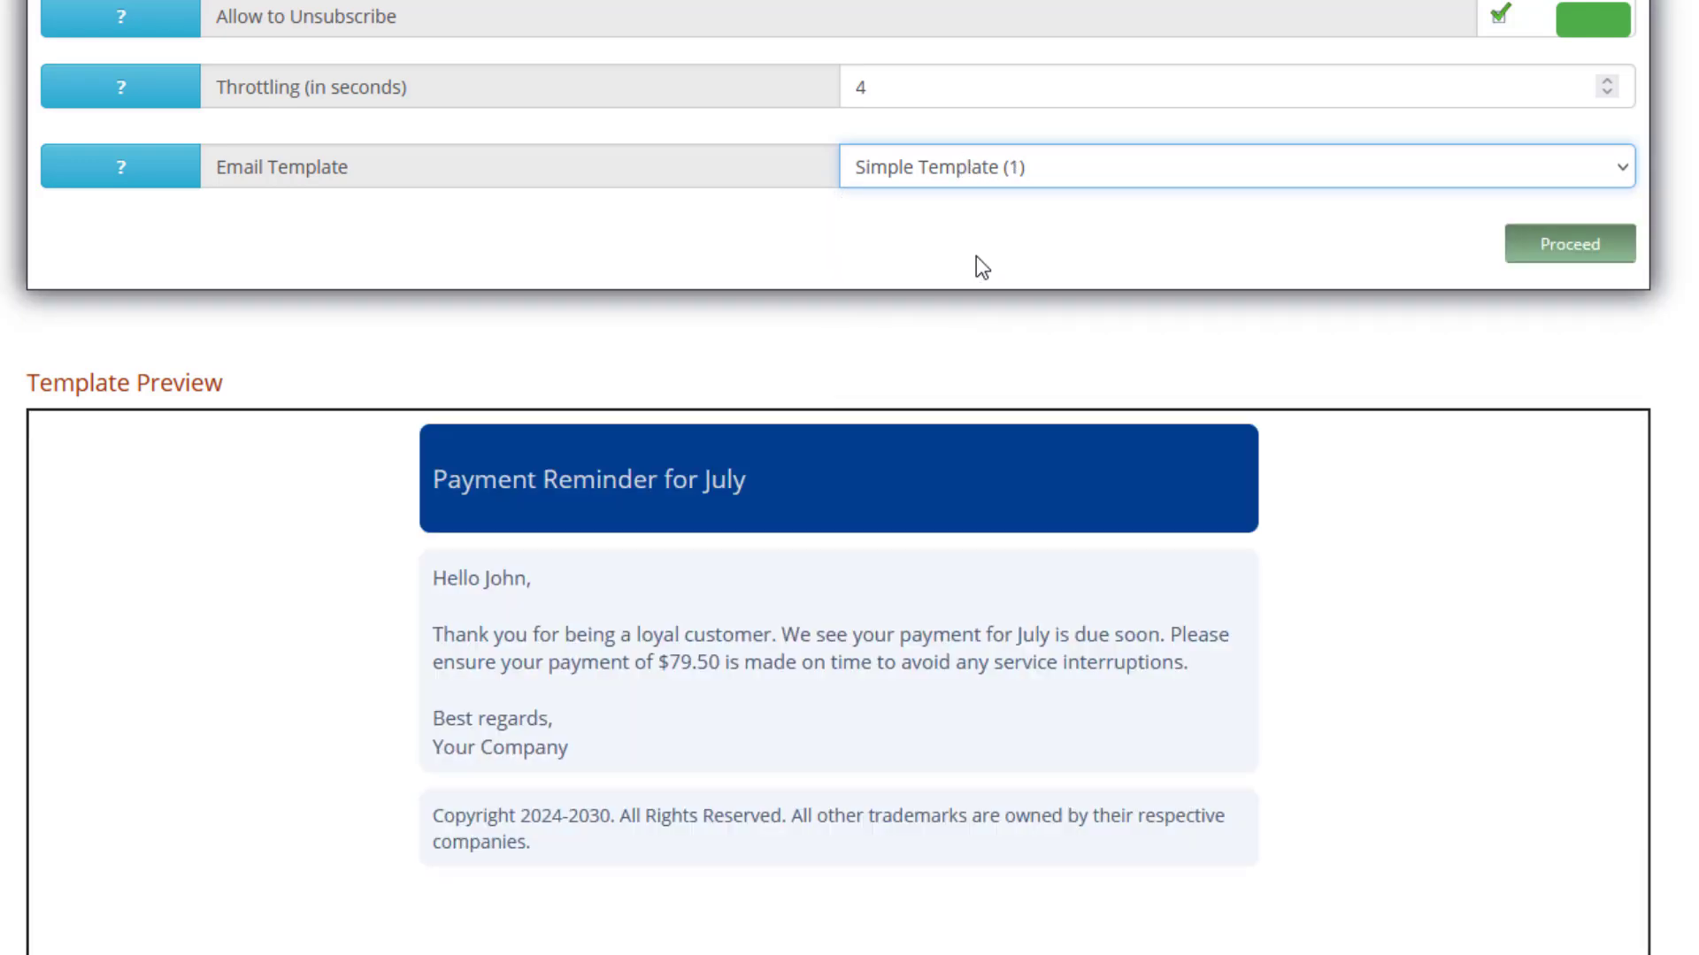
click(1530, 252)
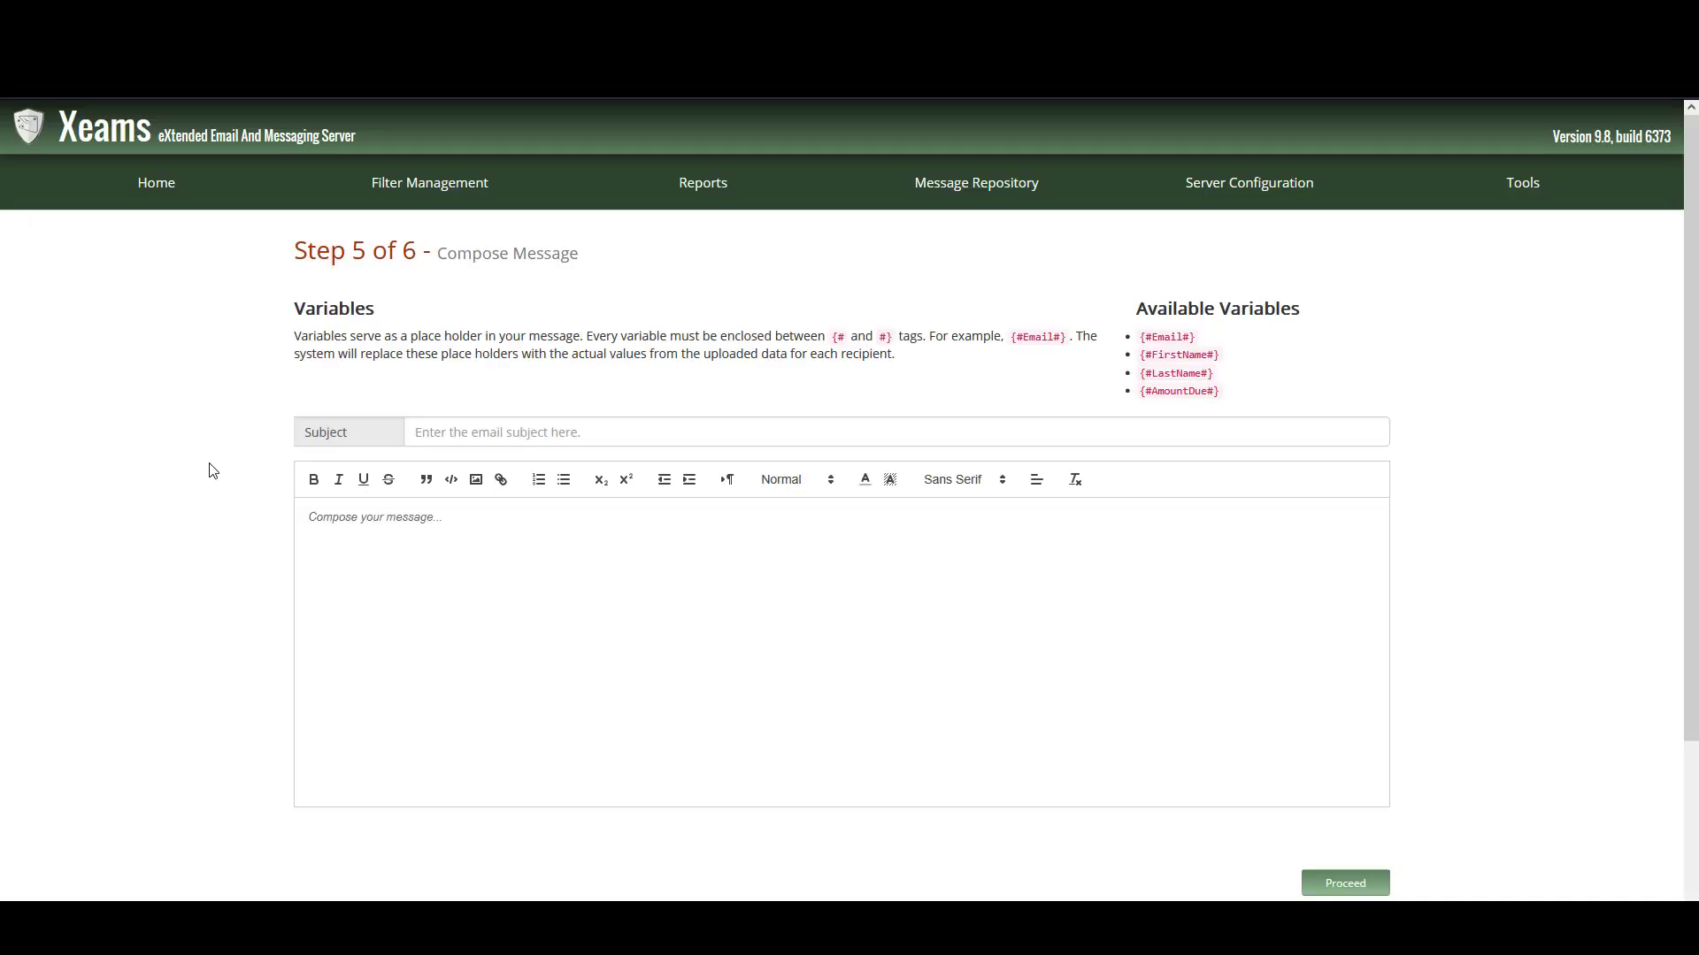
Enter the subject Amount Due and write a payment request from Management using the {#FirstName#}, {#LastName#} and {#AmountDue#} variables.
click(470, 434)
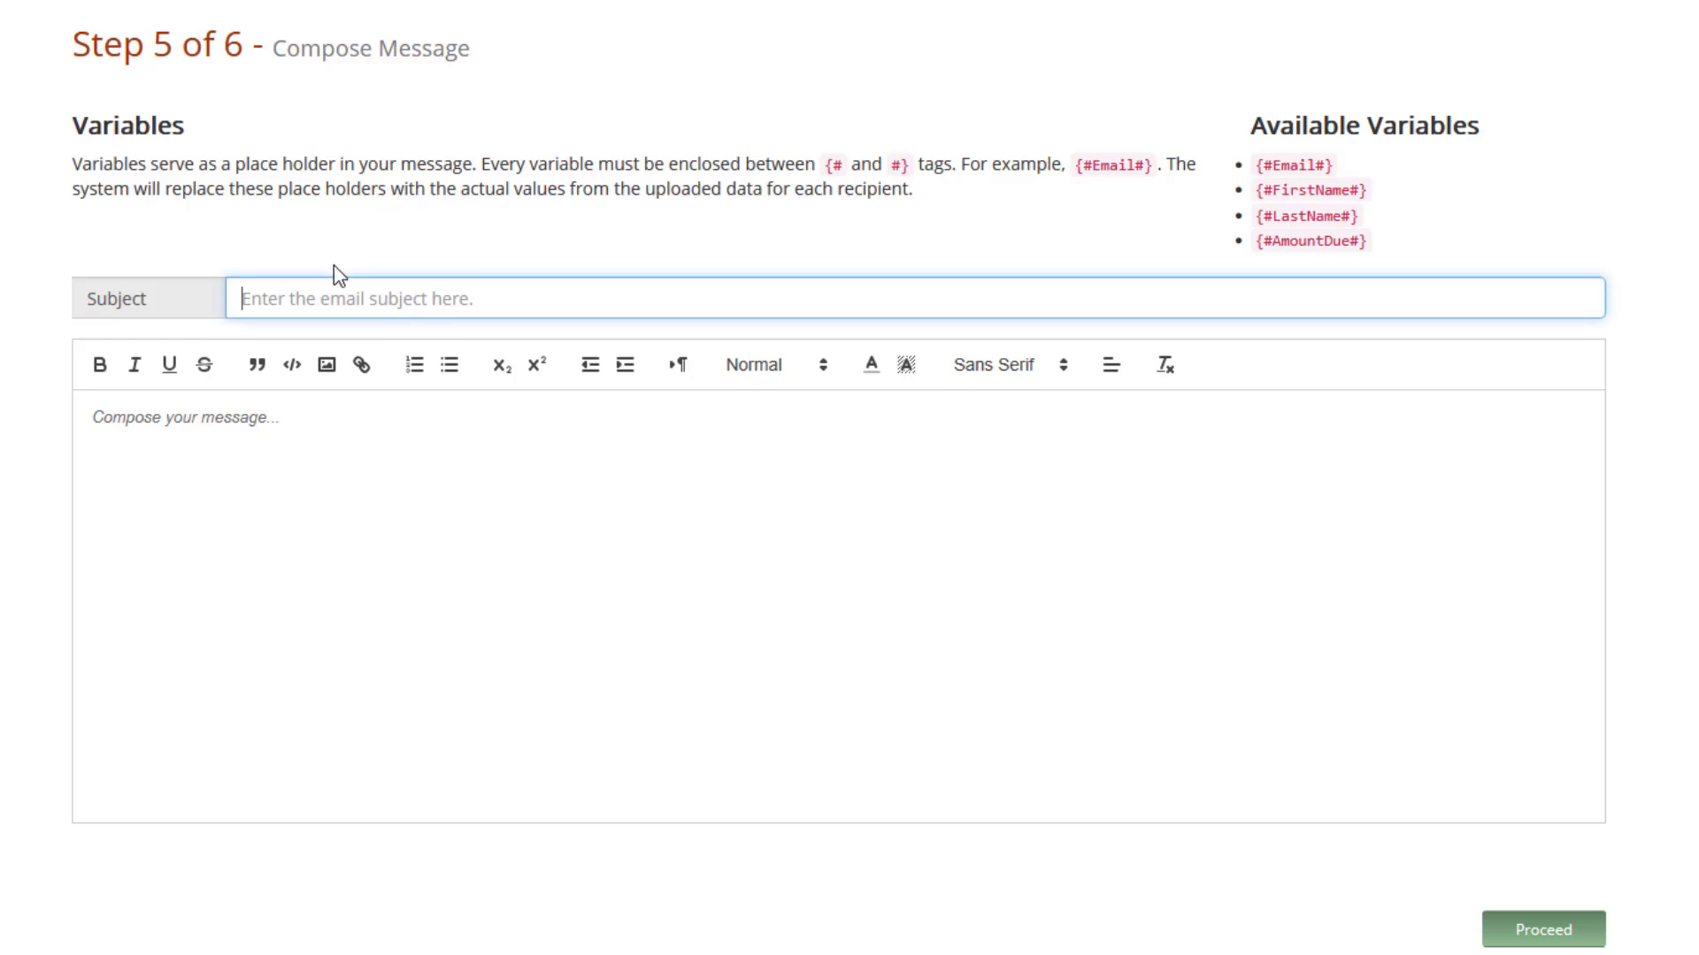
text(Amount Due)
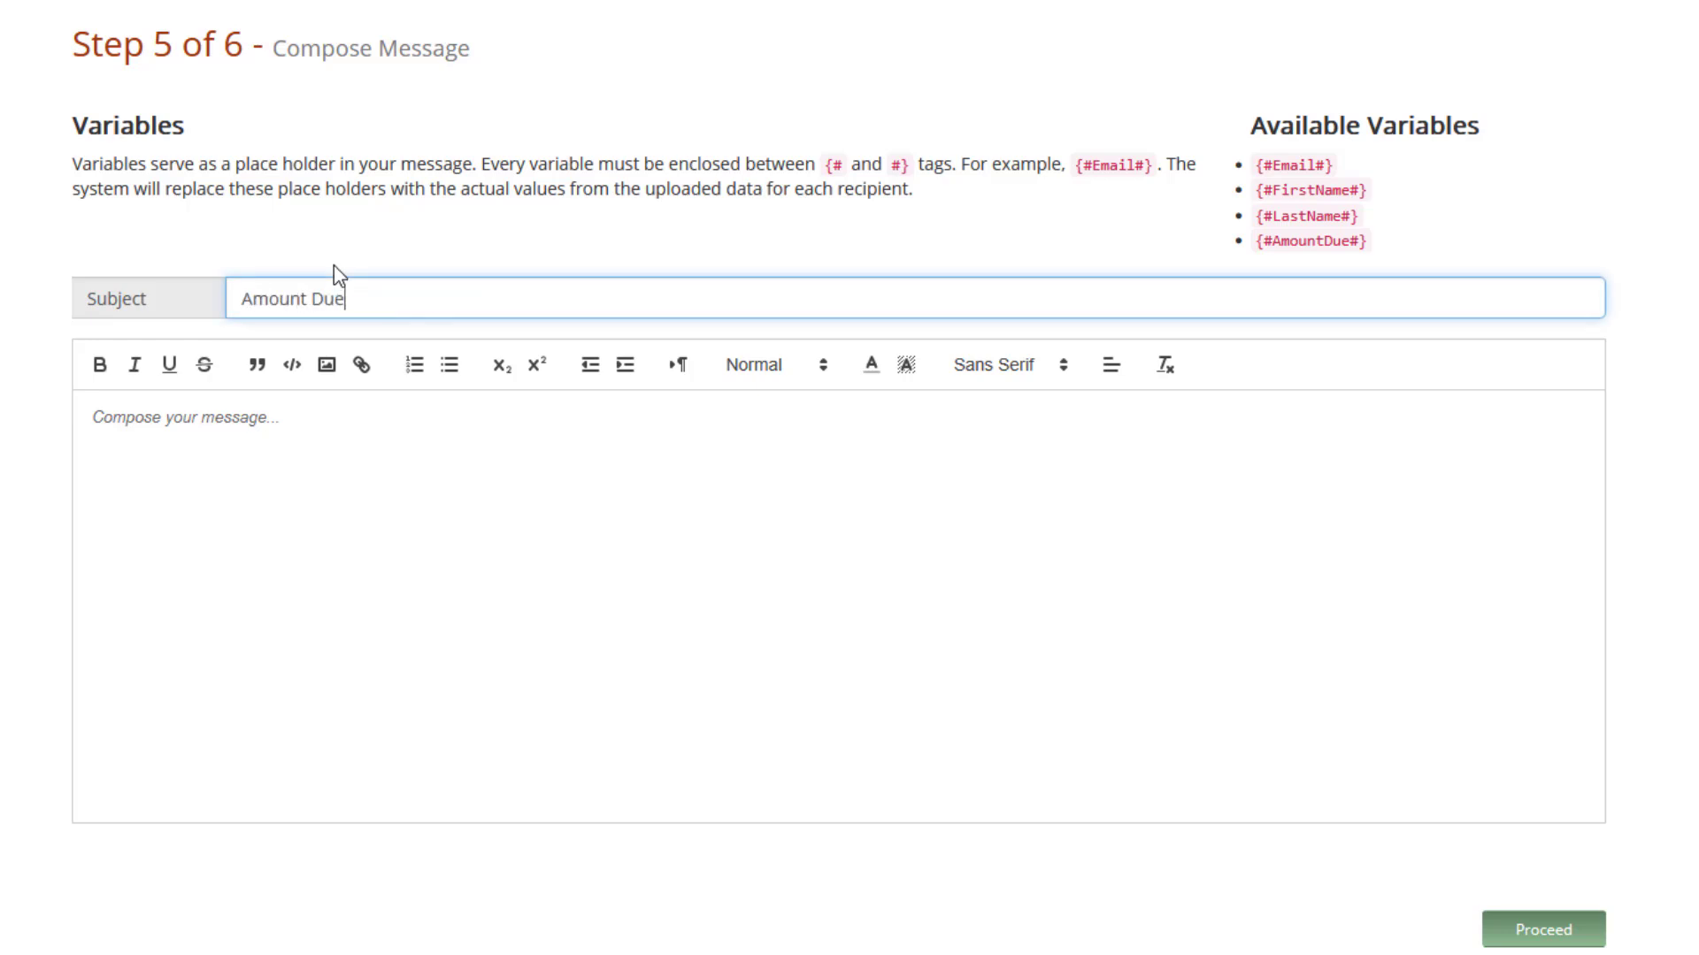
click(301, 498)
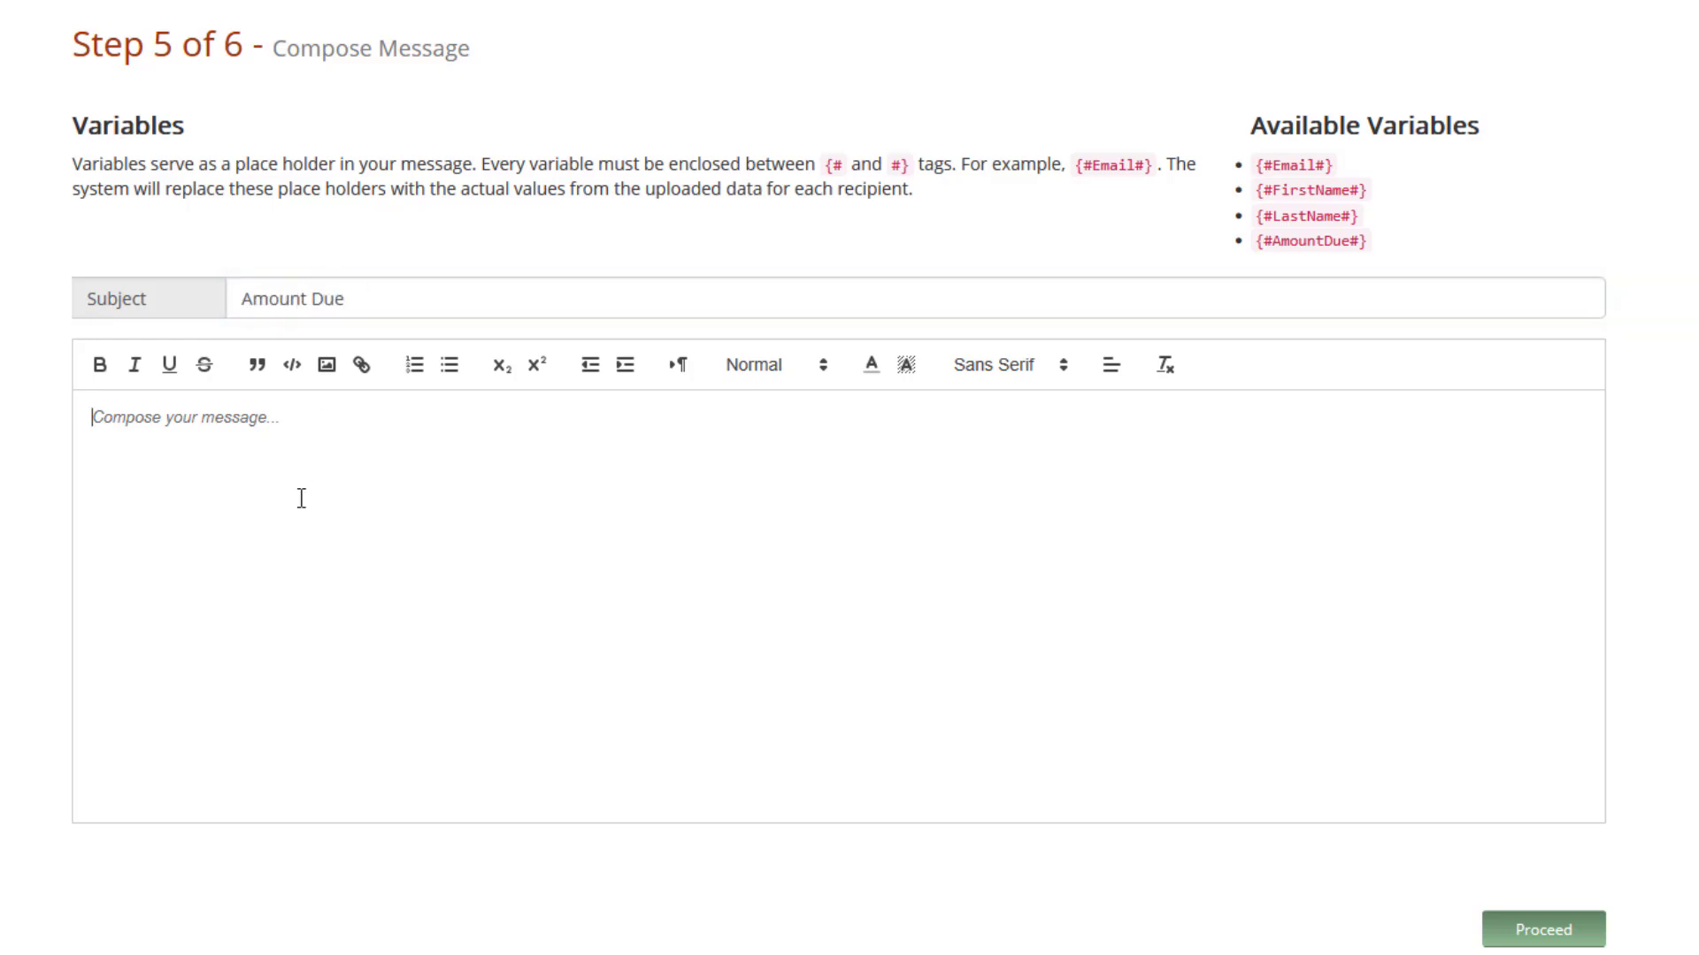
text(Dear {#FirstName#} {#LastName#},  Your total amount is {#AmountDue#}, and is due by the end of this month. Please submit your payment at your earliest convenience.  You can submit your payment online by clicking here.  Thank you, Management)
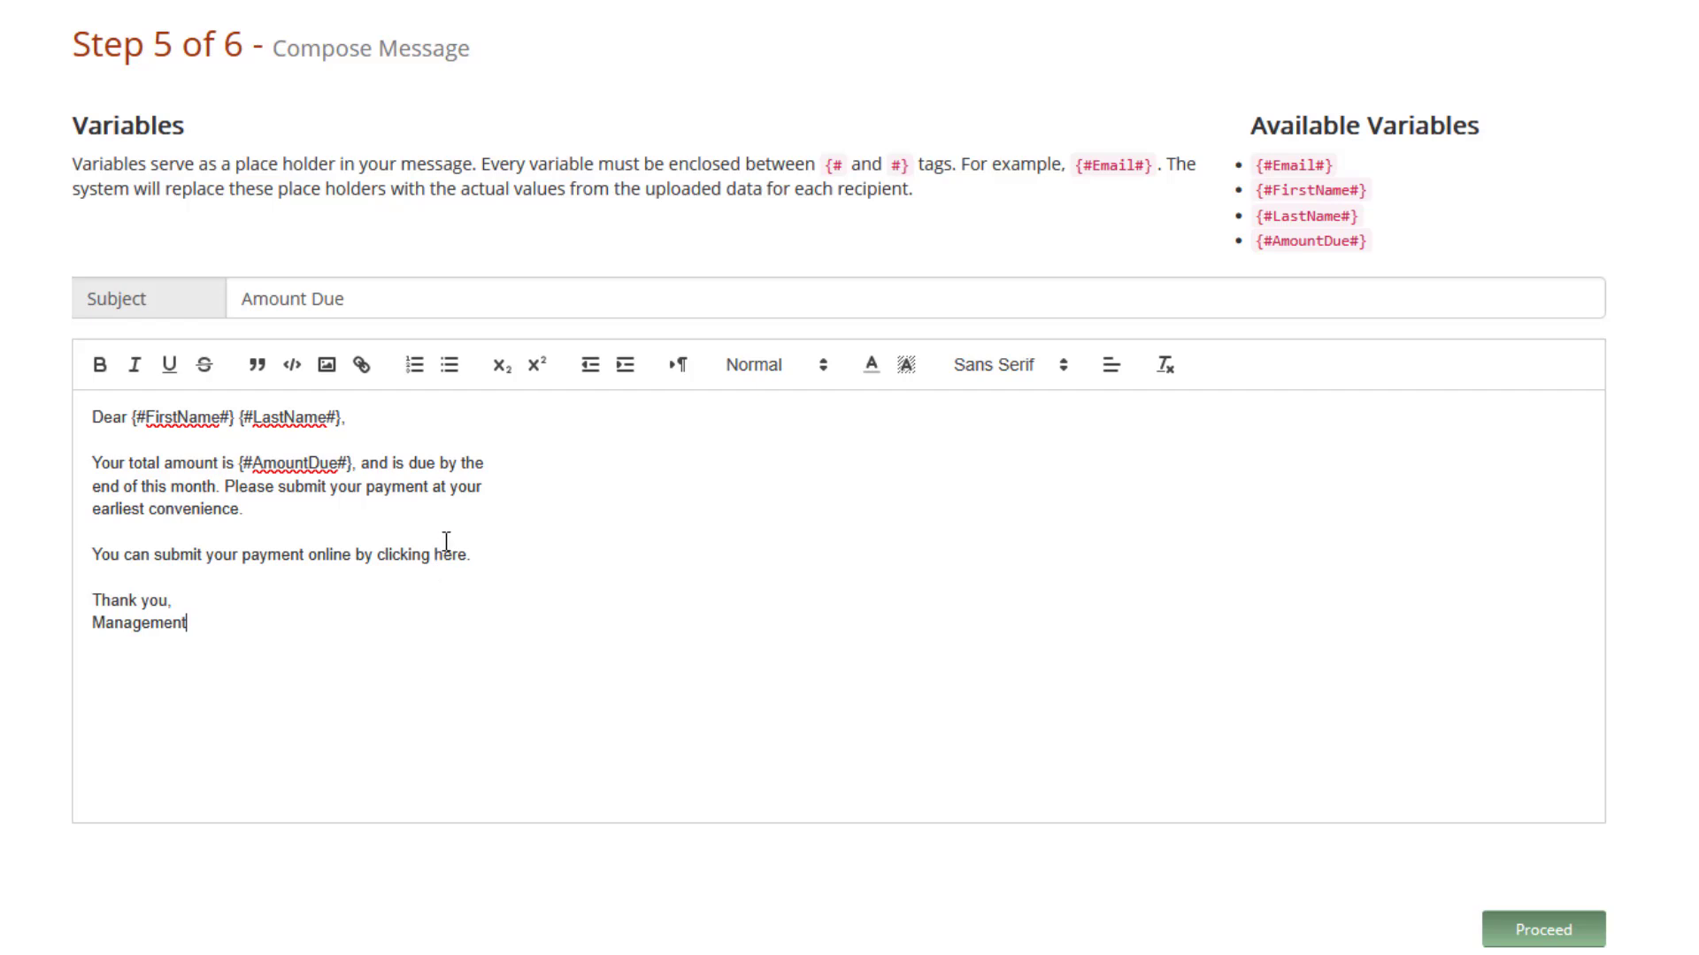
Turn the word "here" in the payment sentence into a link with the copied address, and proceed with the message.
drag(435, 553, 467, 548)
click(361, 365)
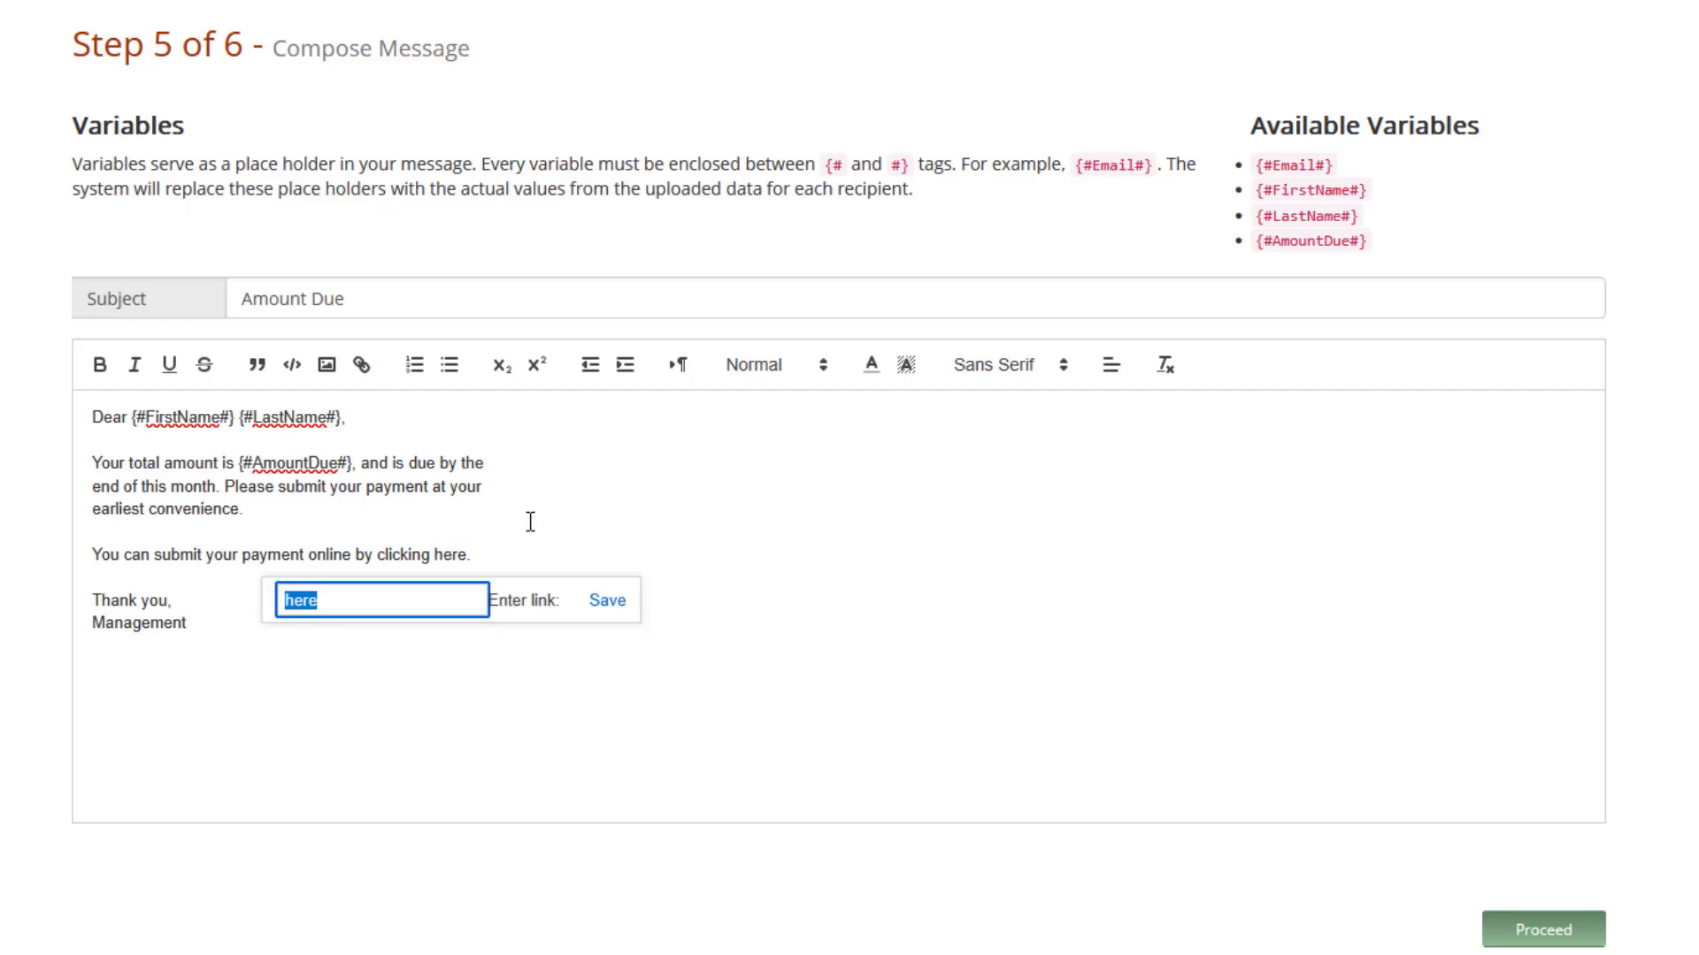
key(ctrl+v)
click(613, 603)
click(606, 602)
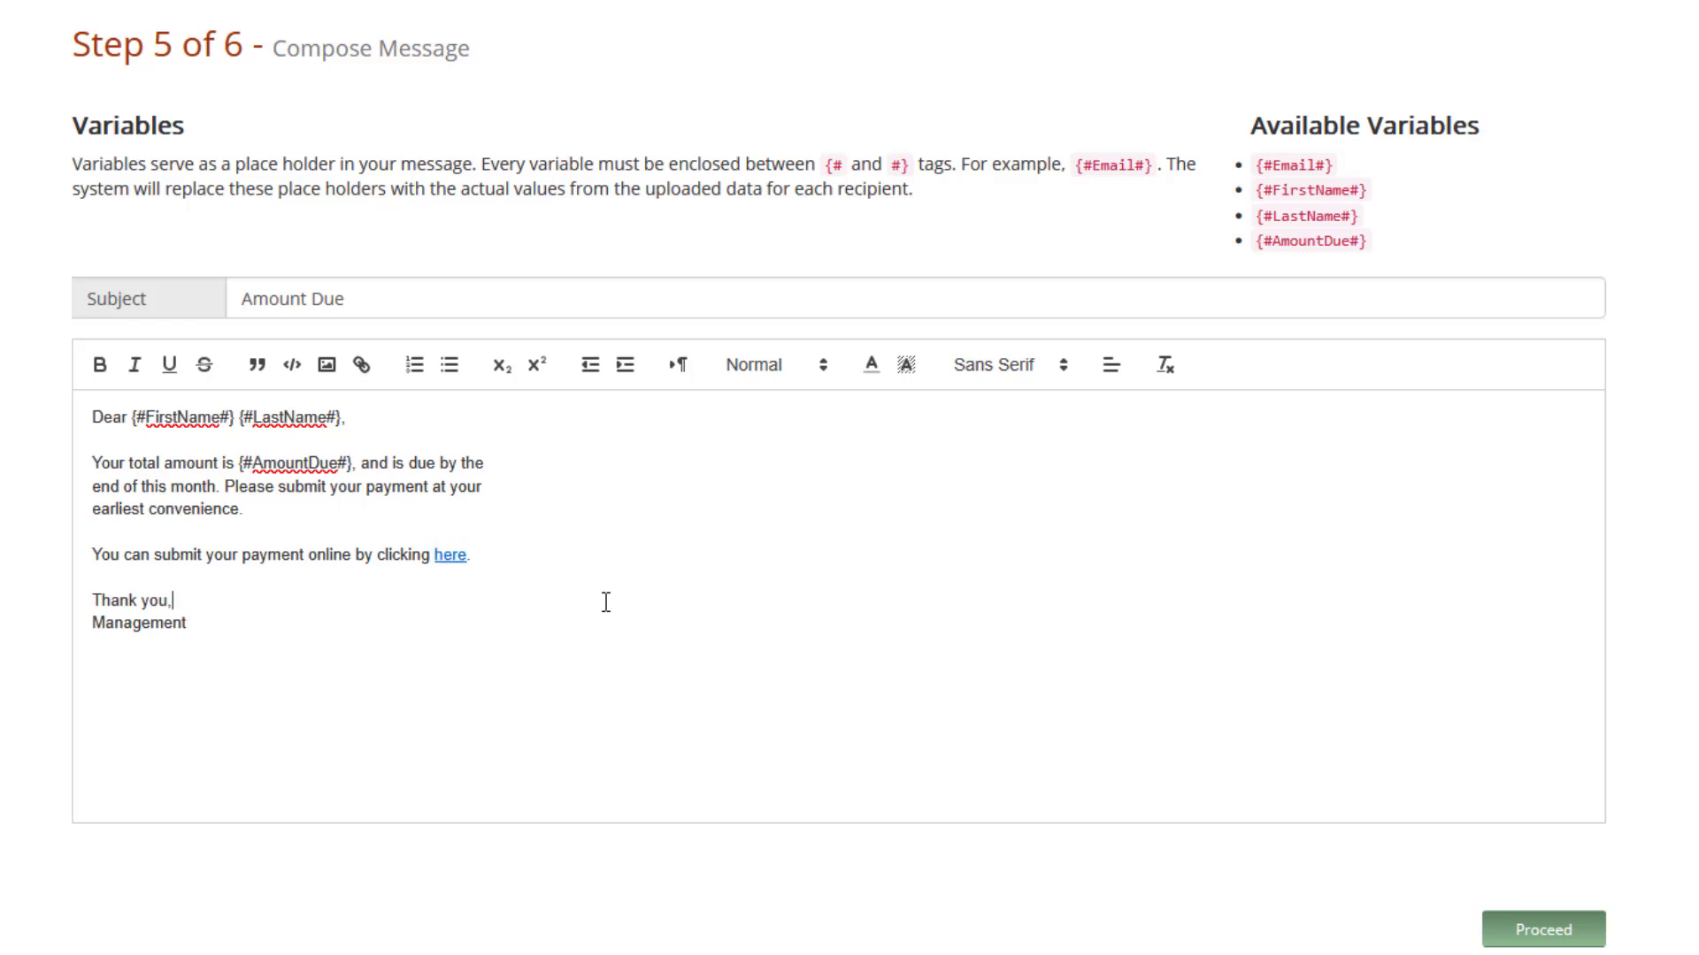
click(1526, 934)
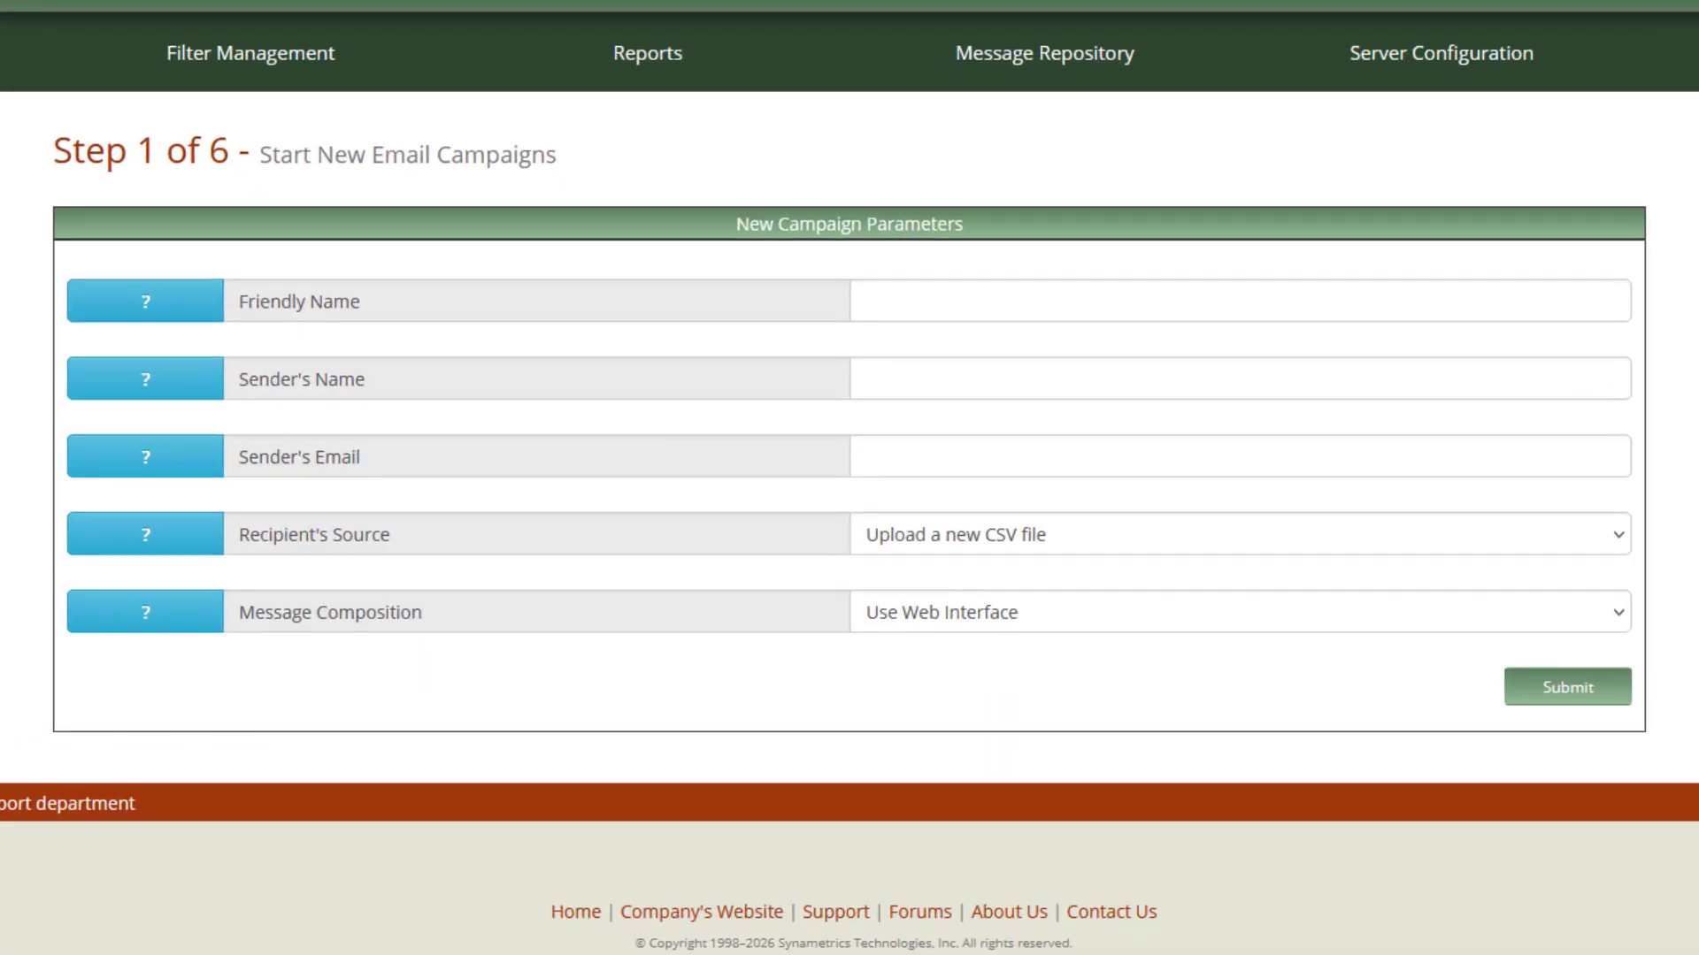
Give the new campaign the friendly name Reminder, the sender's name Management and the management sender email.
click(947, 311)
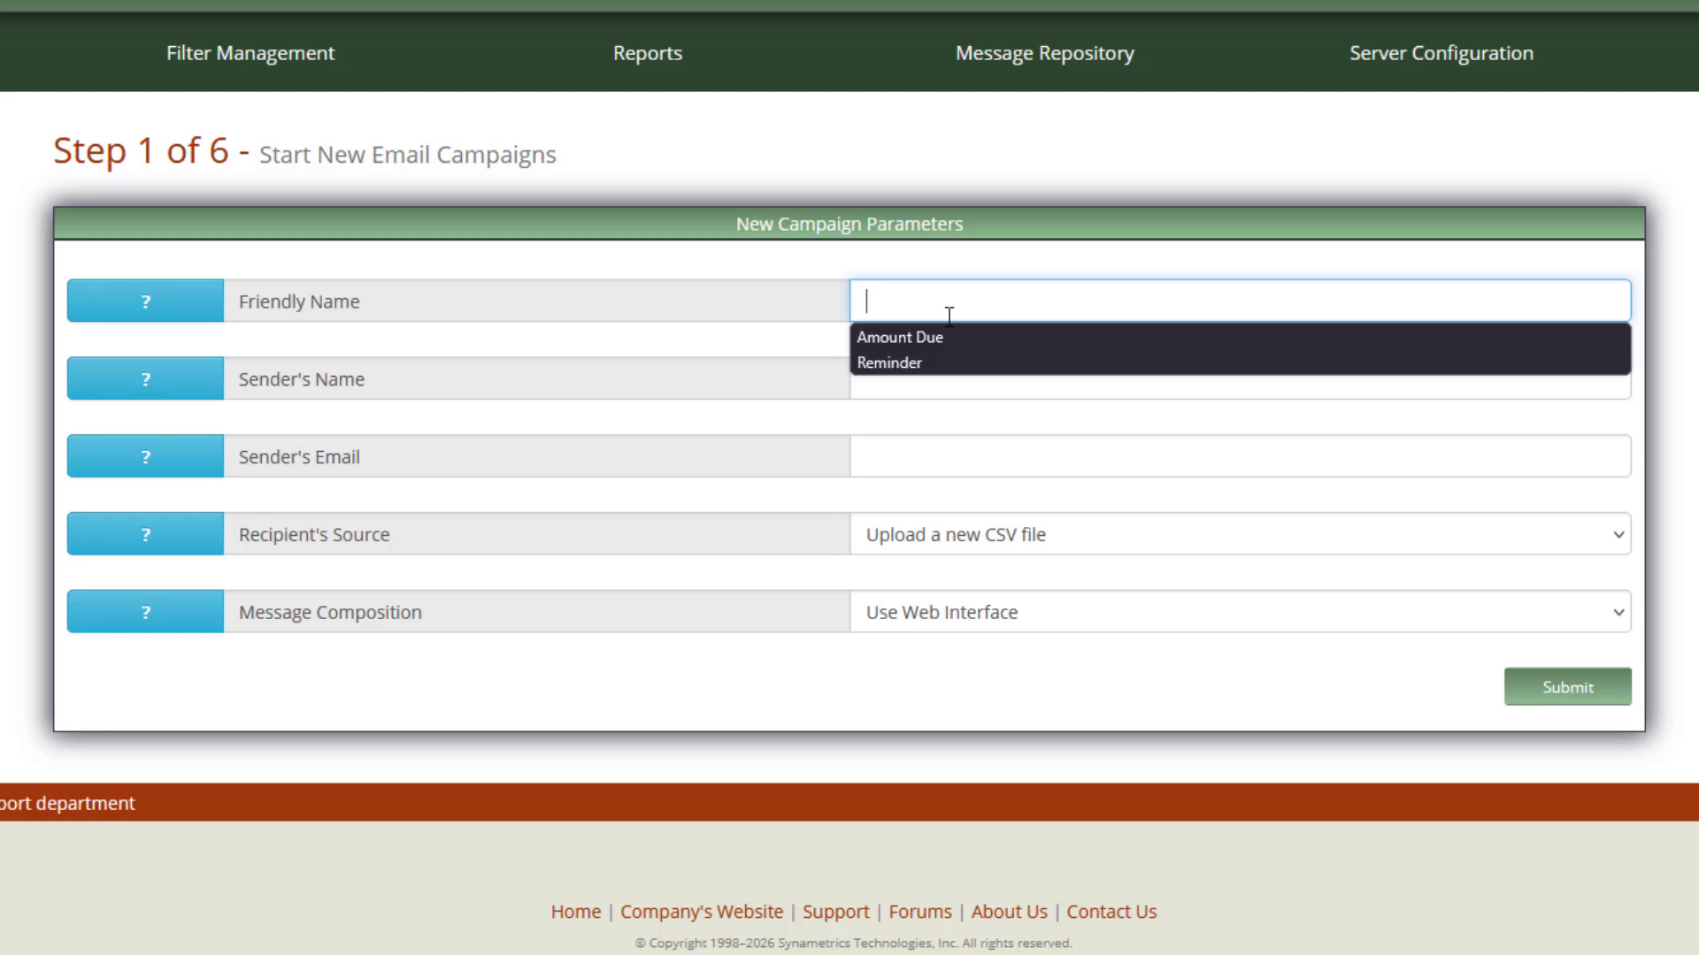
click(941, 363)
click(944, 377)
click(943, 408)
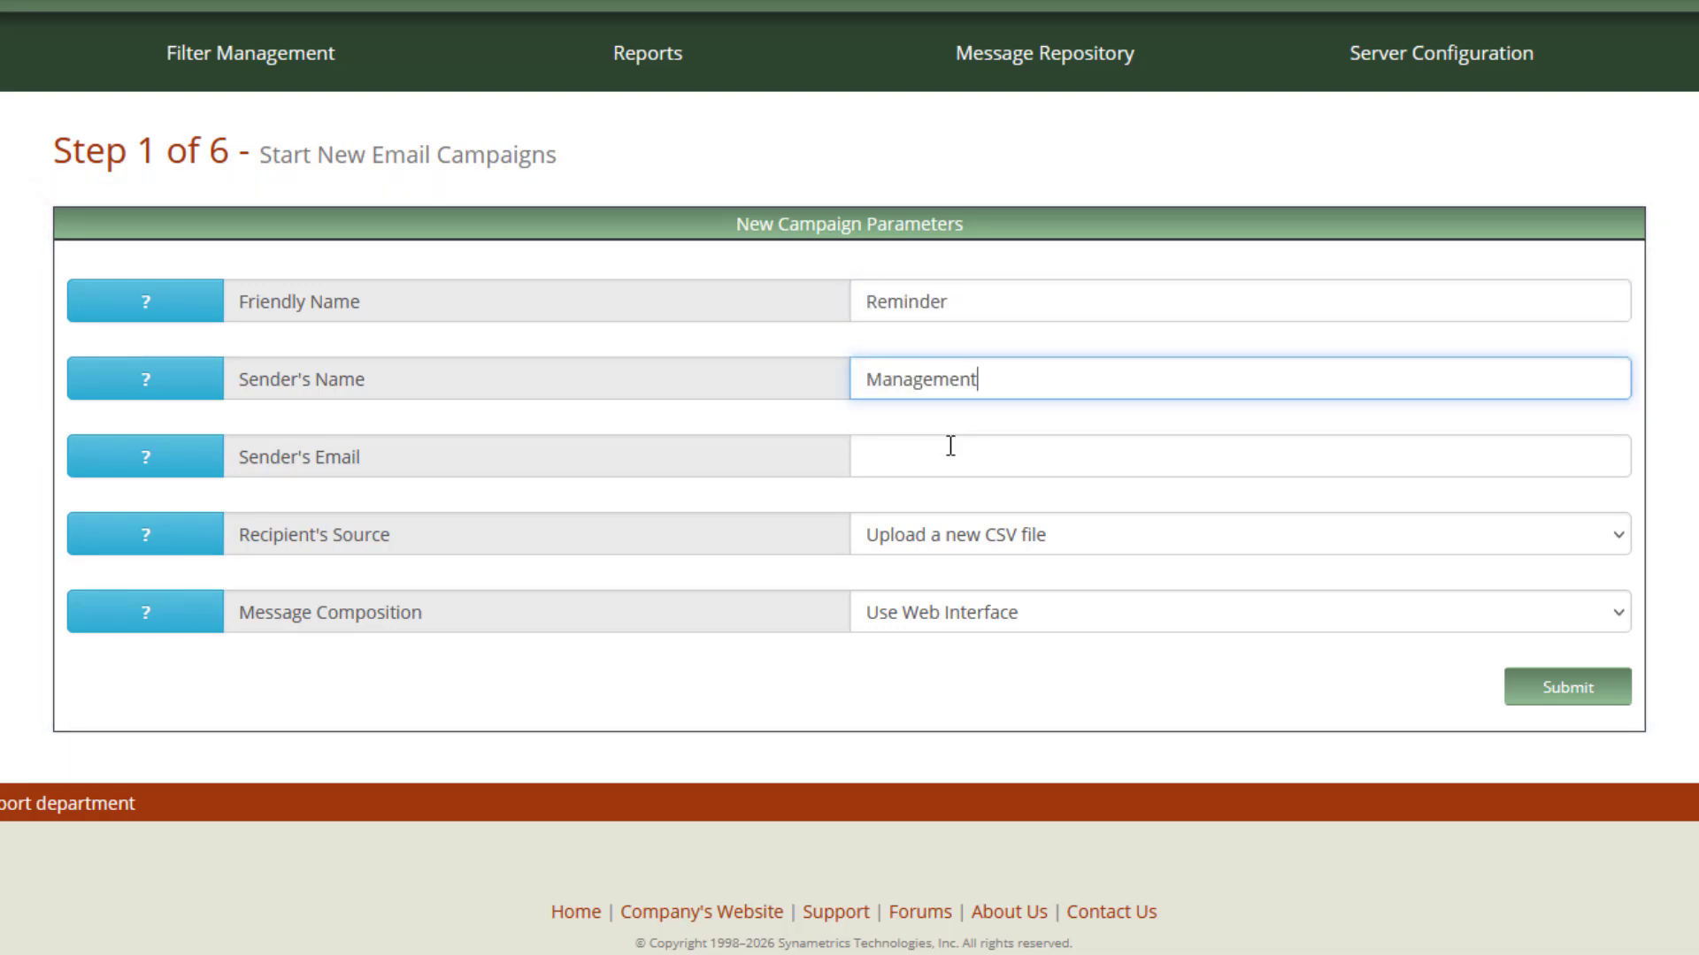
click(950, 456)
click(938, 492)
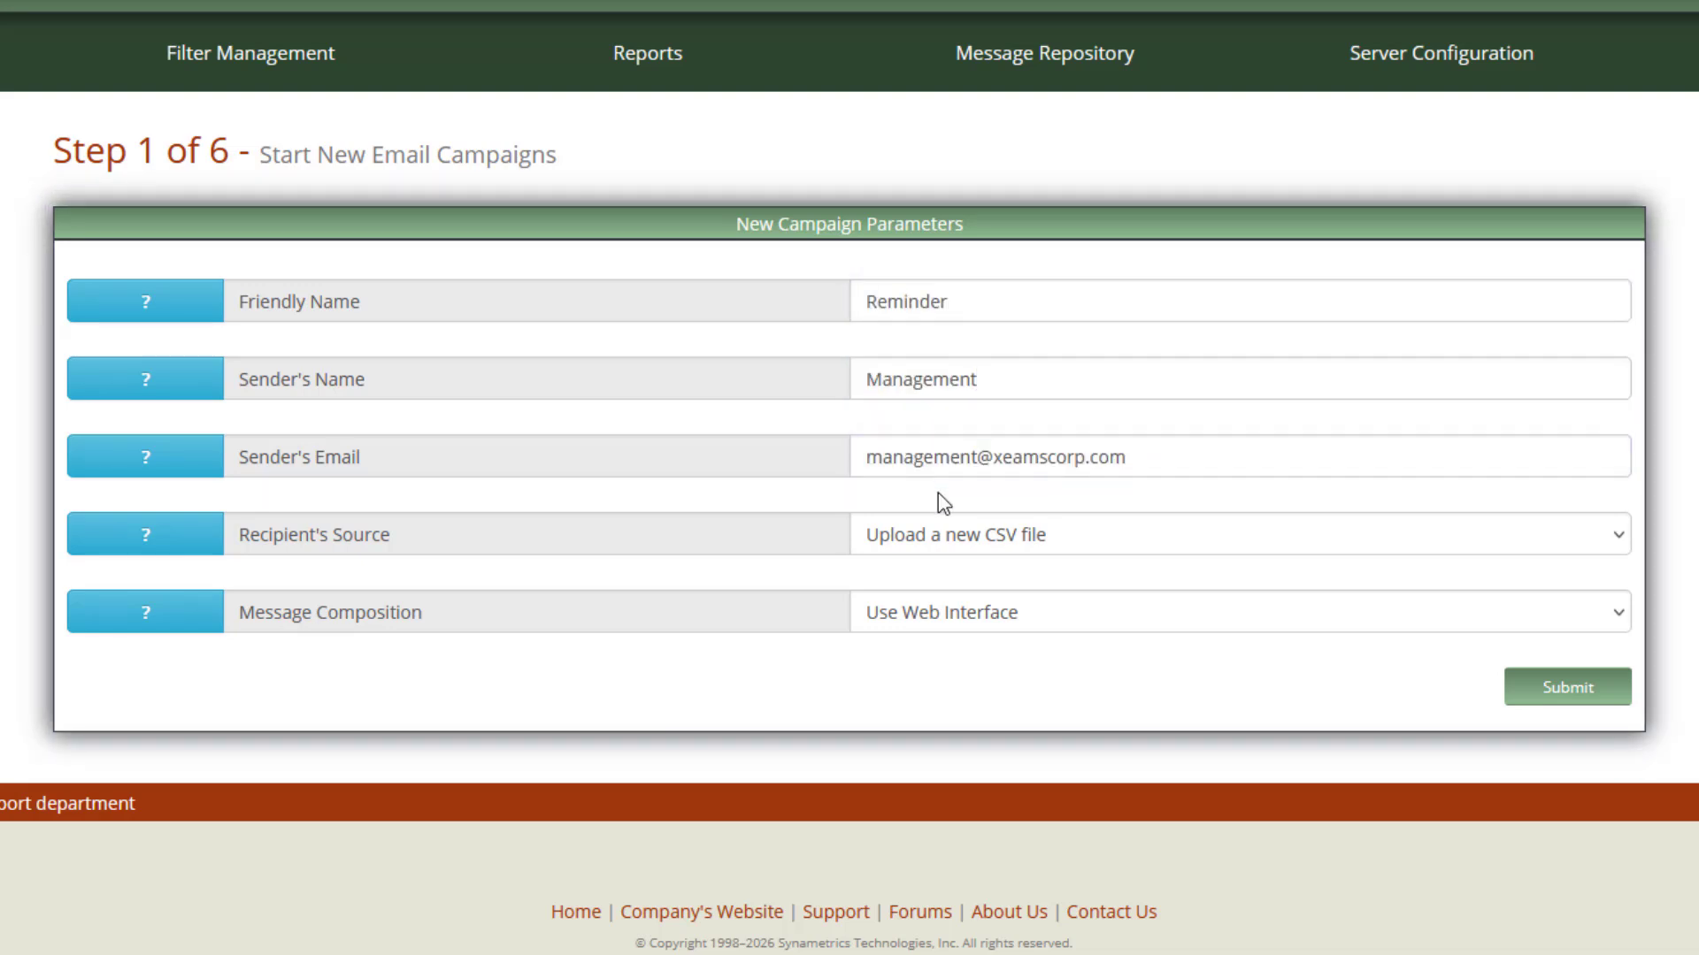
Set the recipient's source to Select a previously created list and the message composition to Use Email Client.
click(1048, 546)
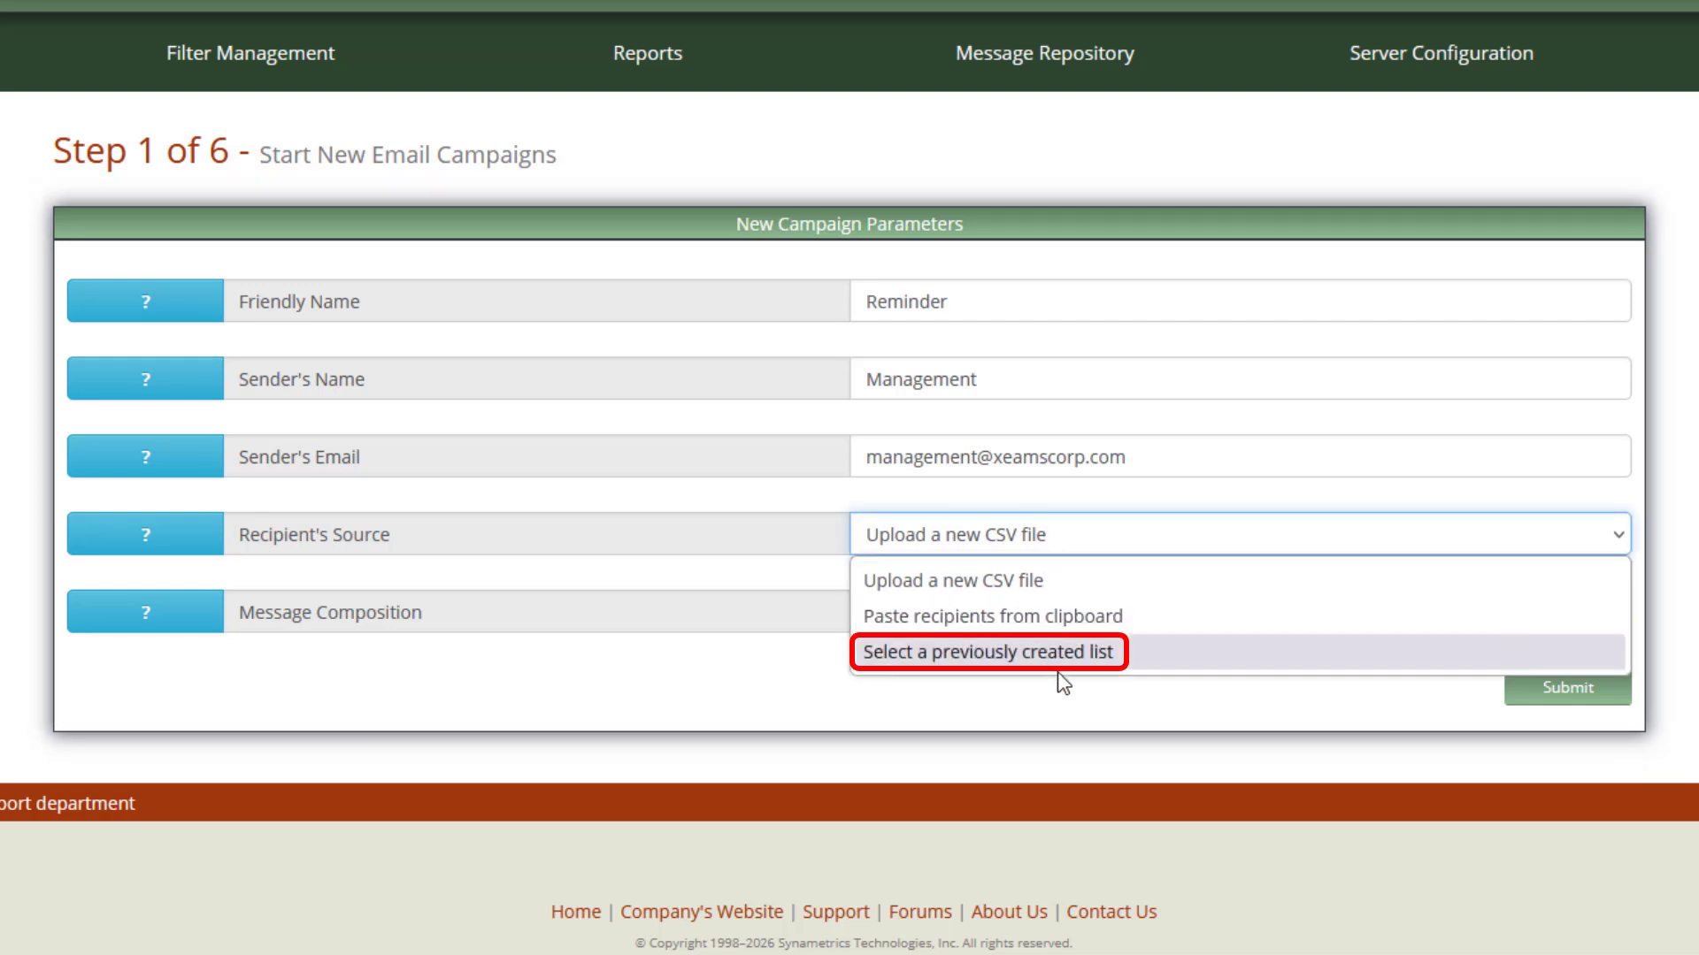
click(1058, 660)
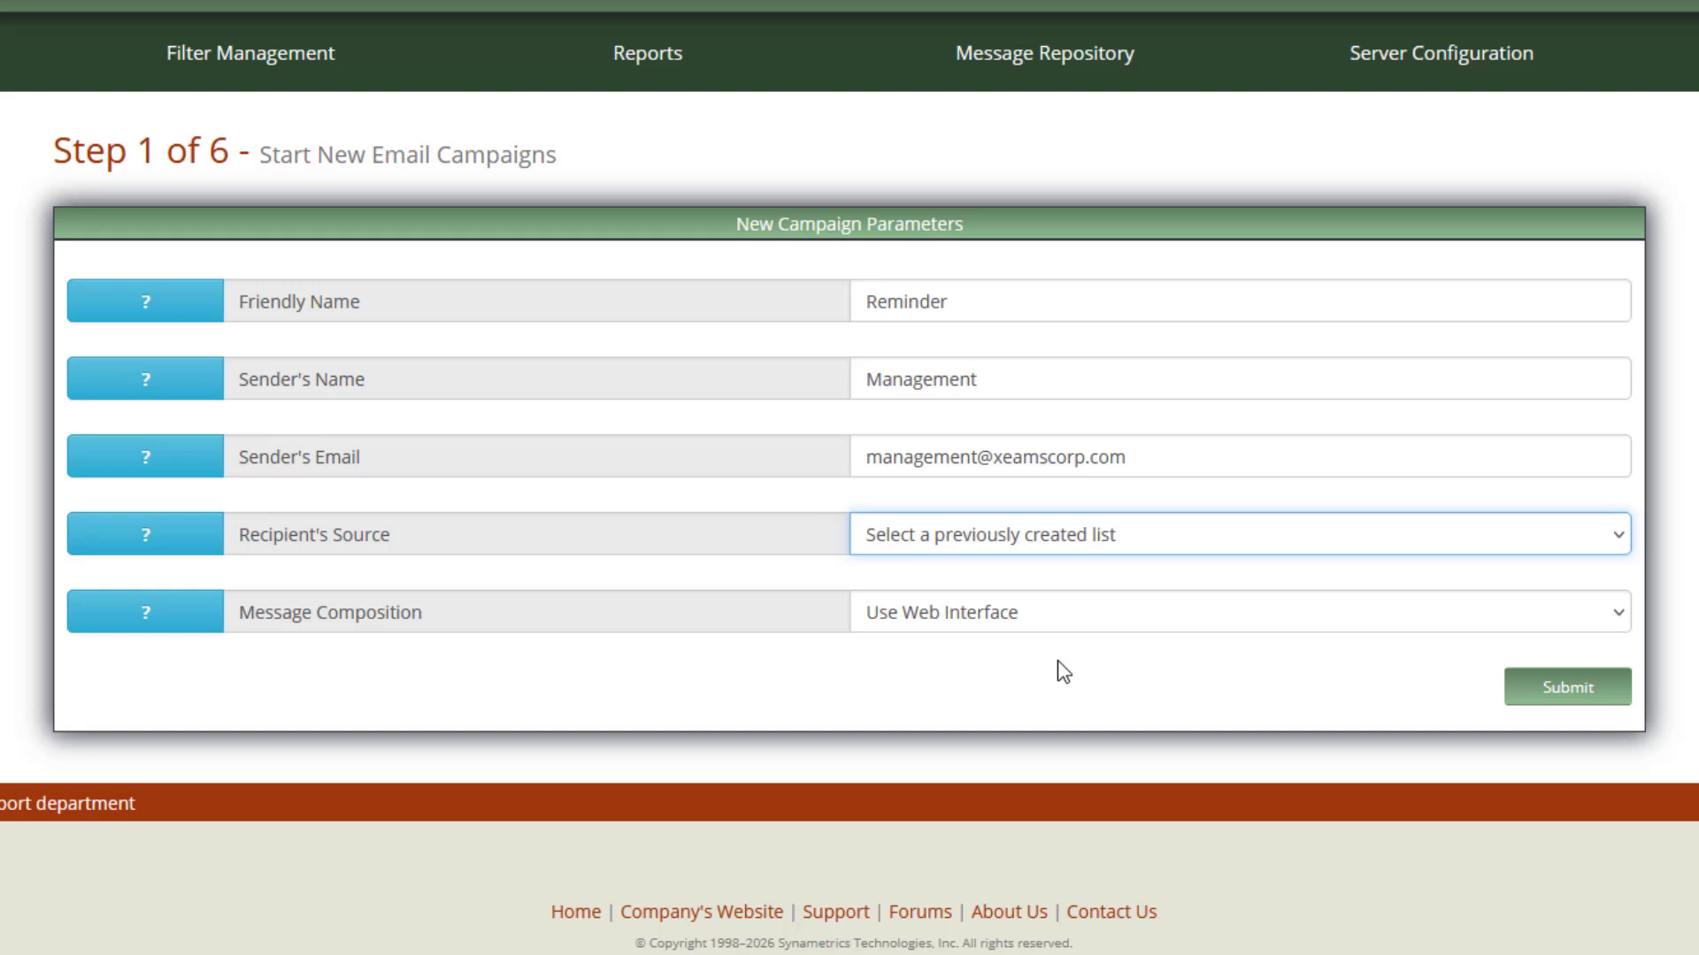
click(1058, 625)
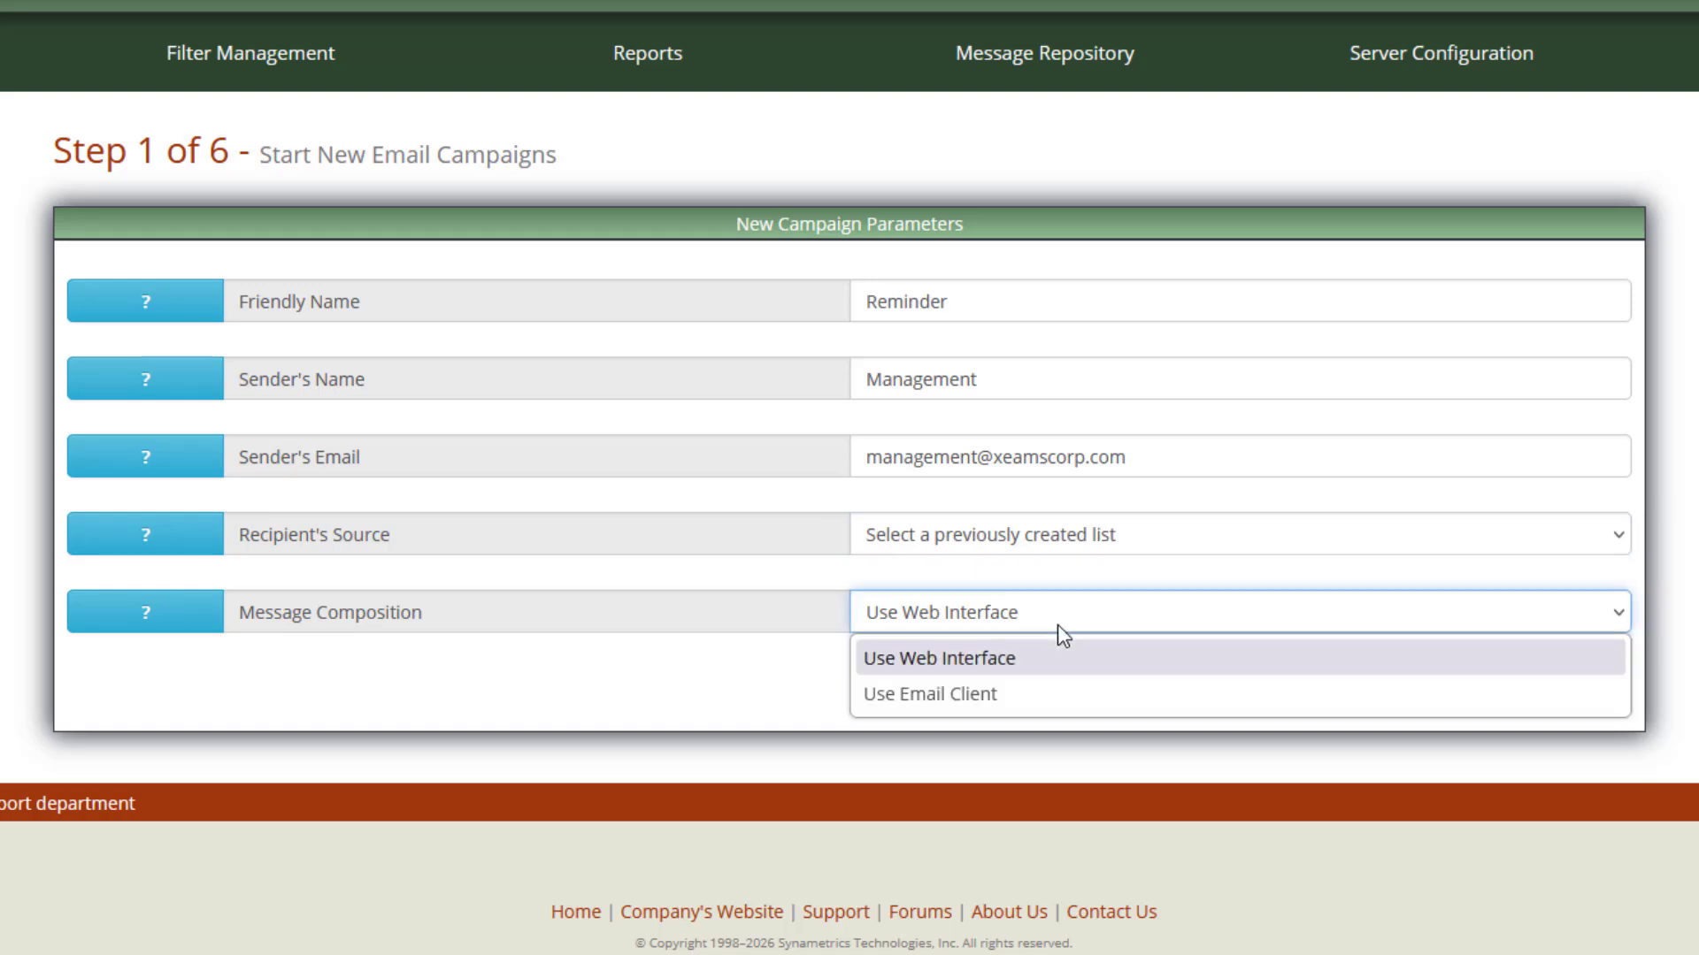
click(1050, 698)
click(1047, 692)
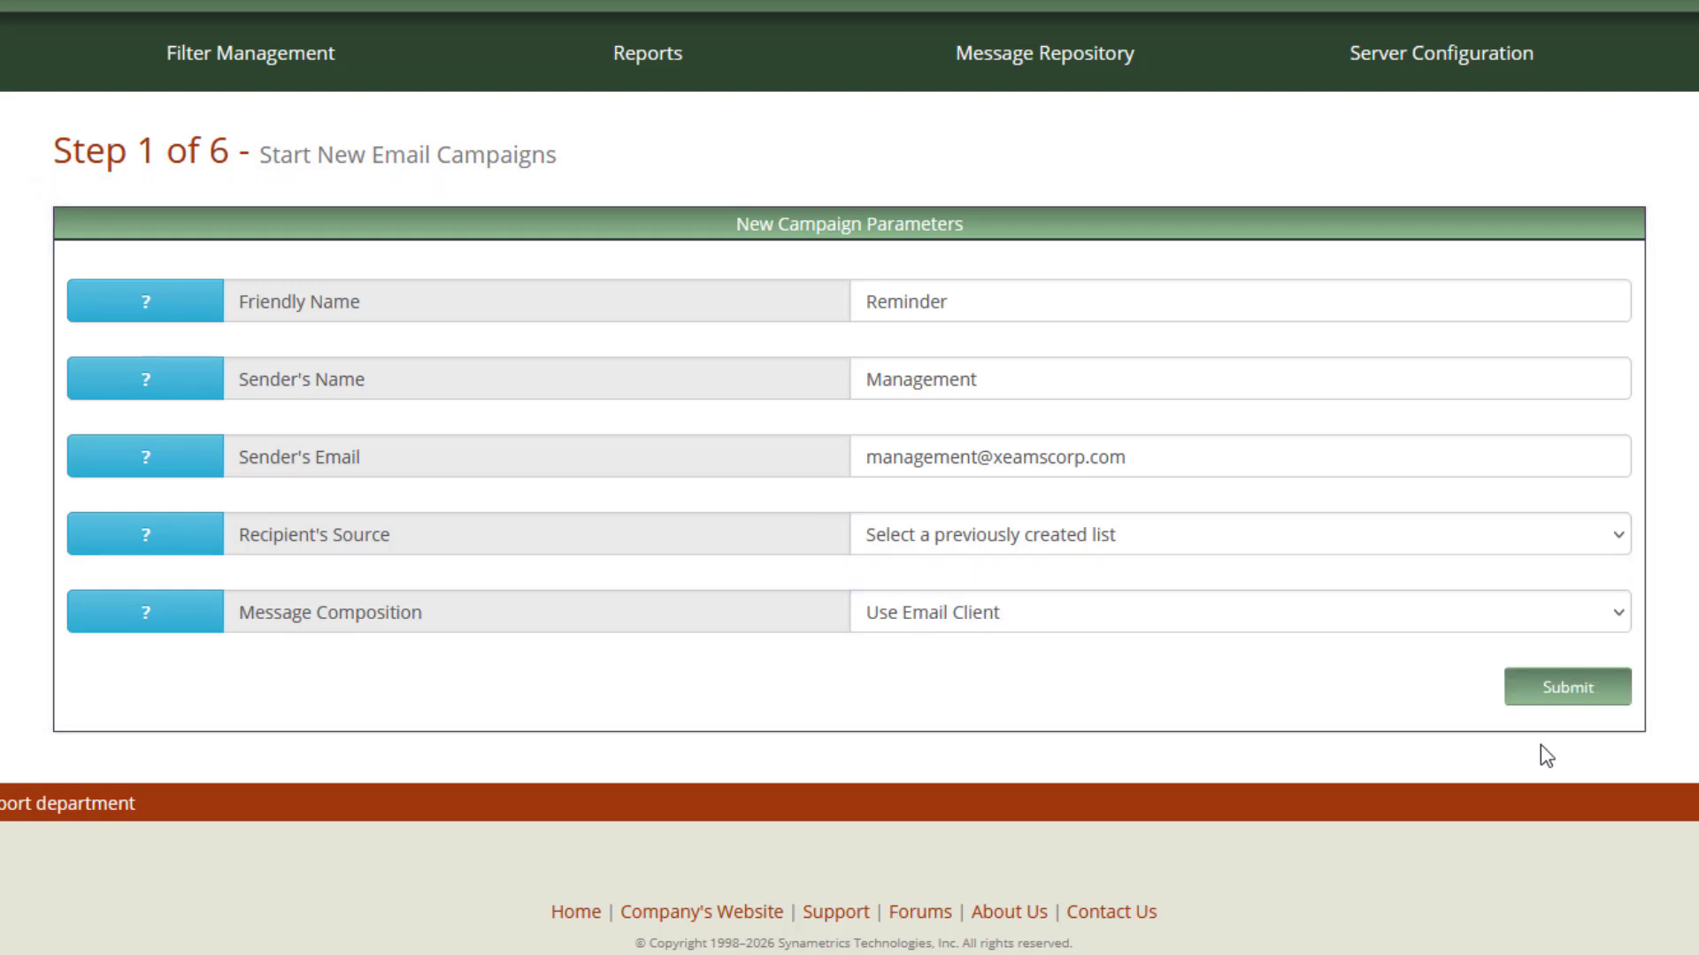
Submit the Reminder campaign parameters, set the email template to Simple Template (5) and proceed with the campaign options.
click(1560, 690)
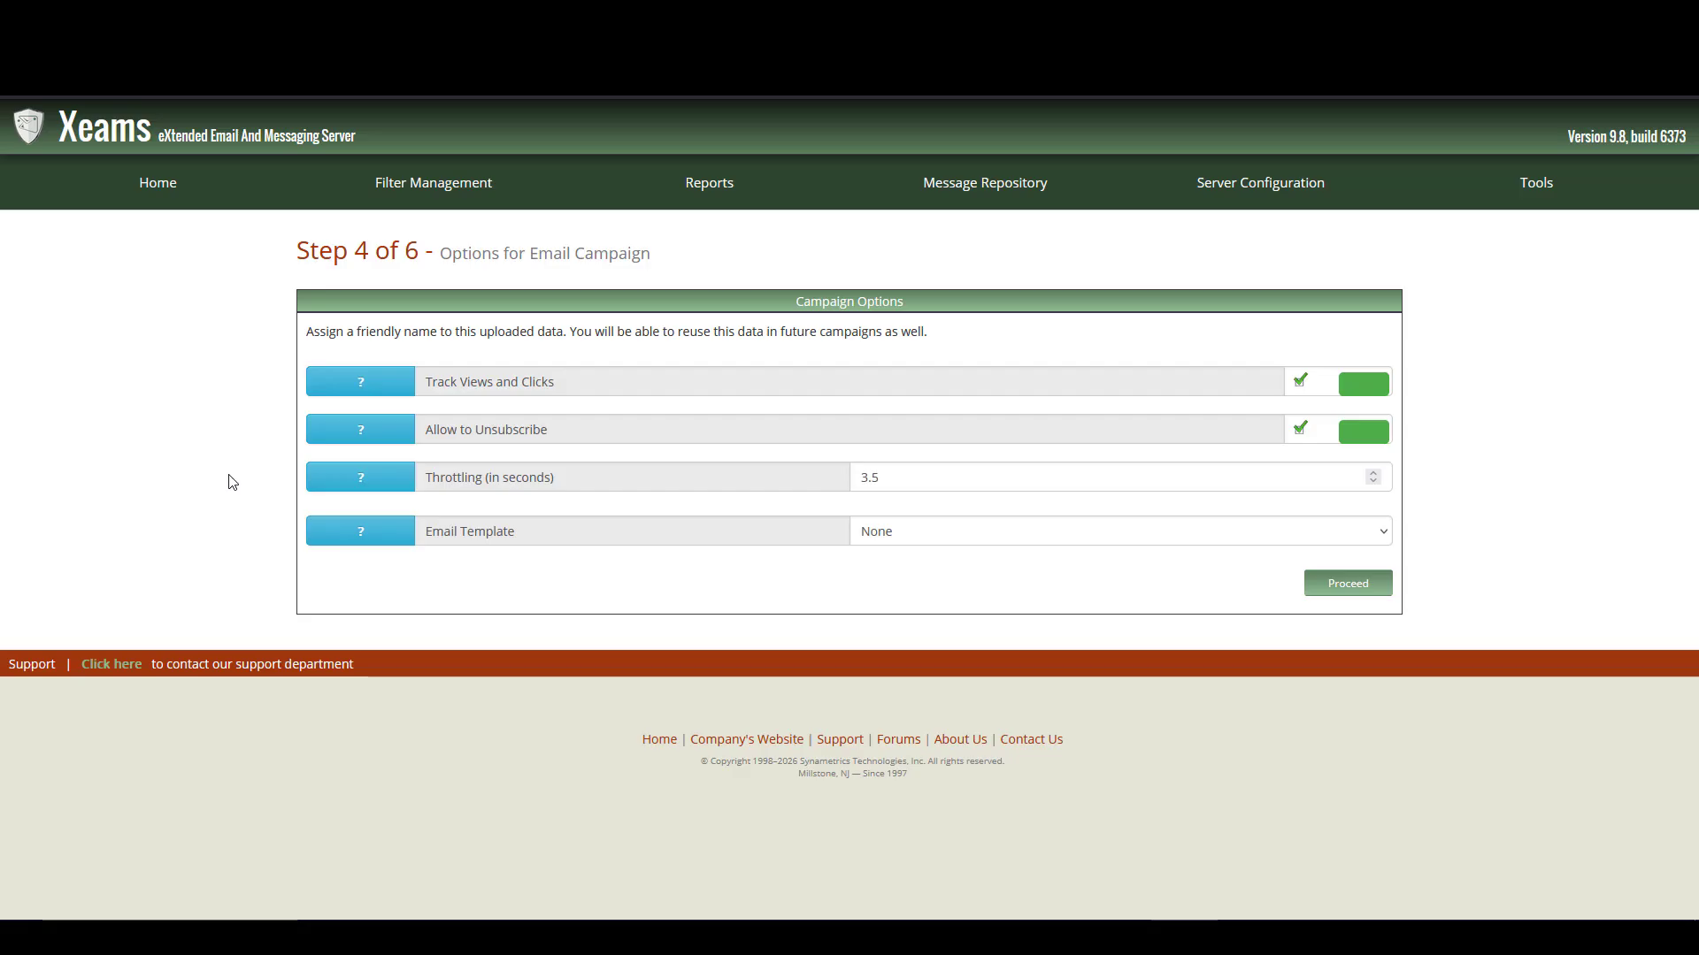
click(958, 537)
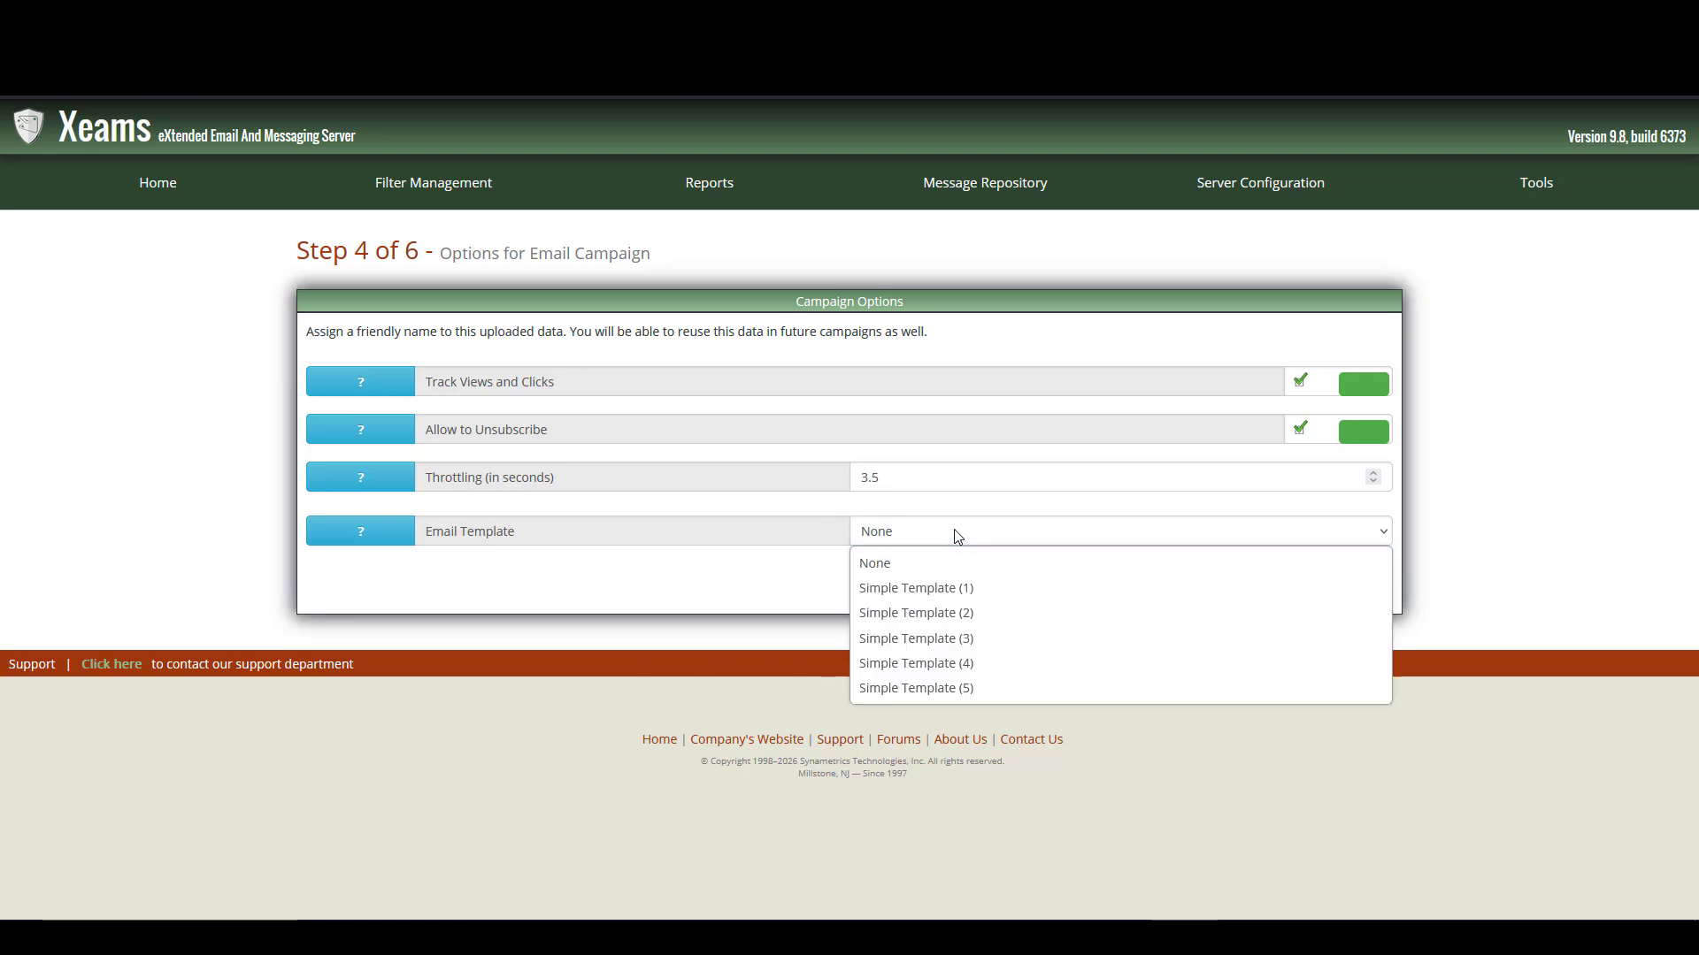
click(958, 687)
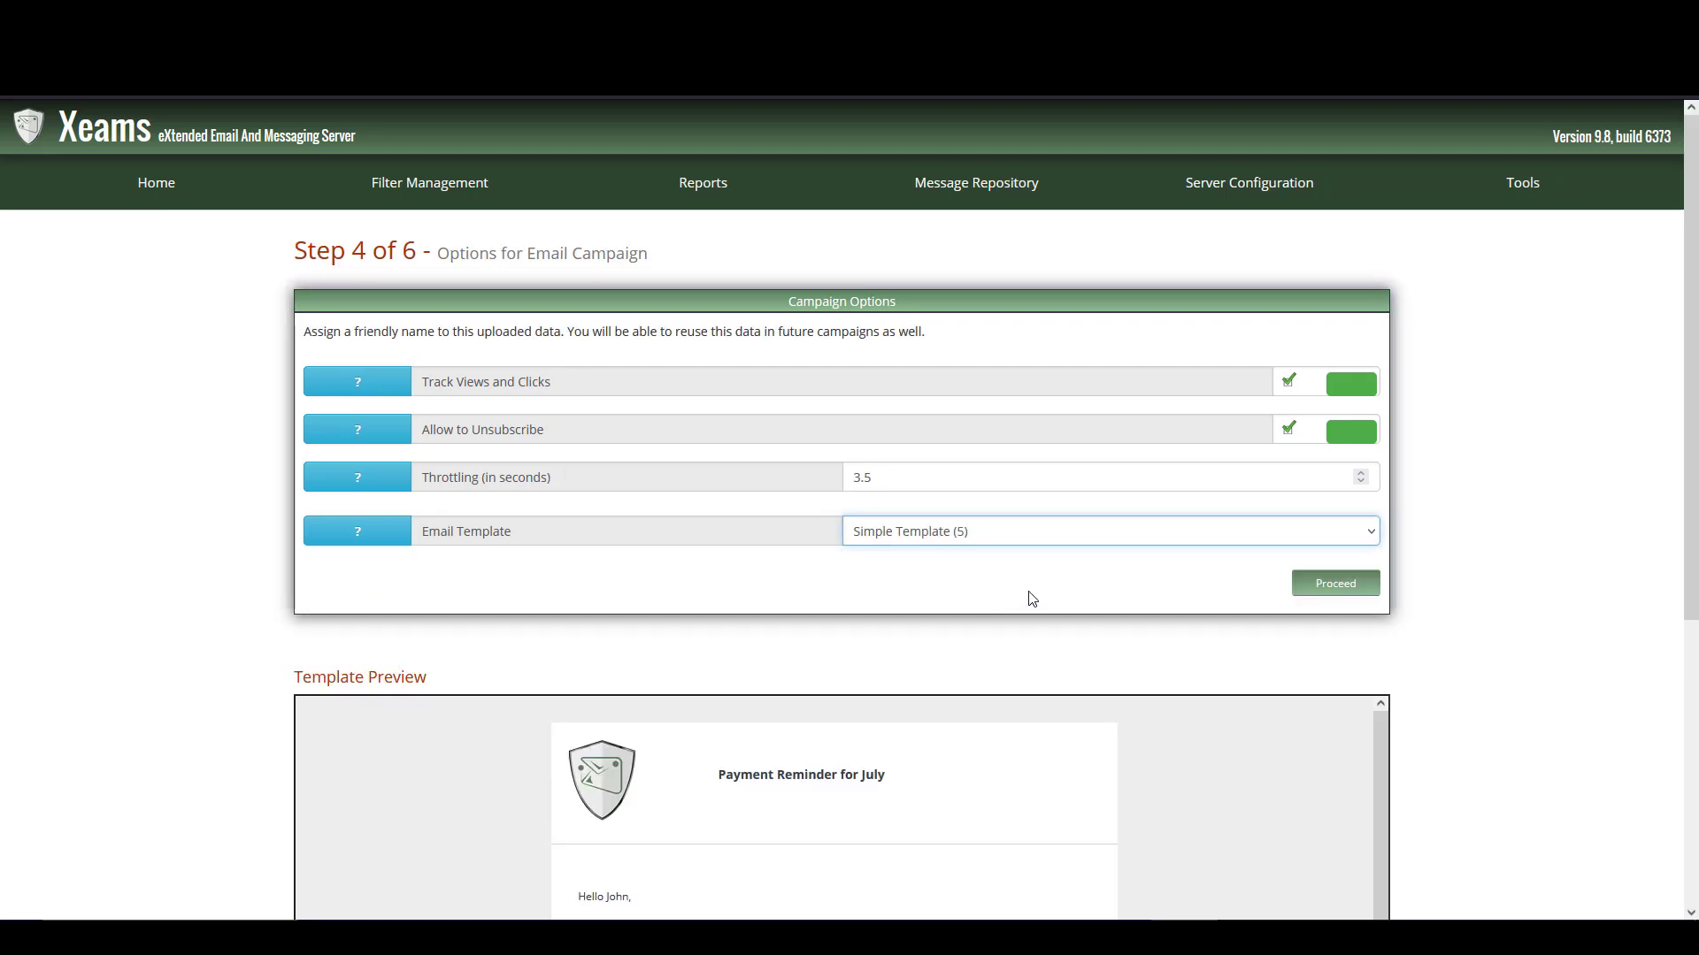
click(1338, 585)
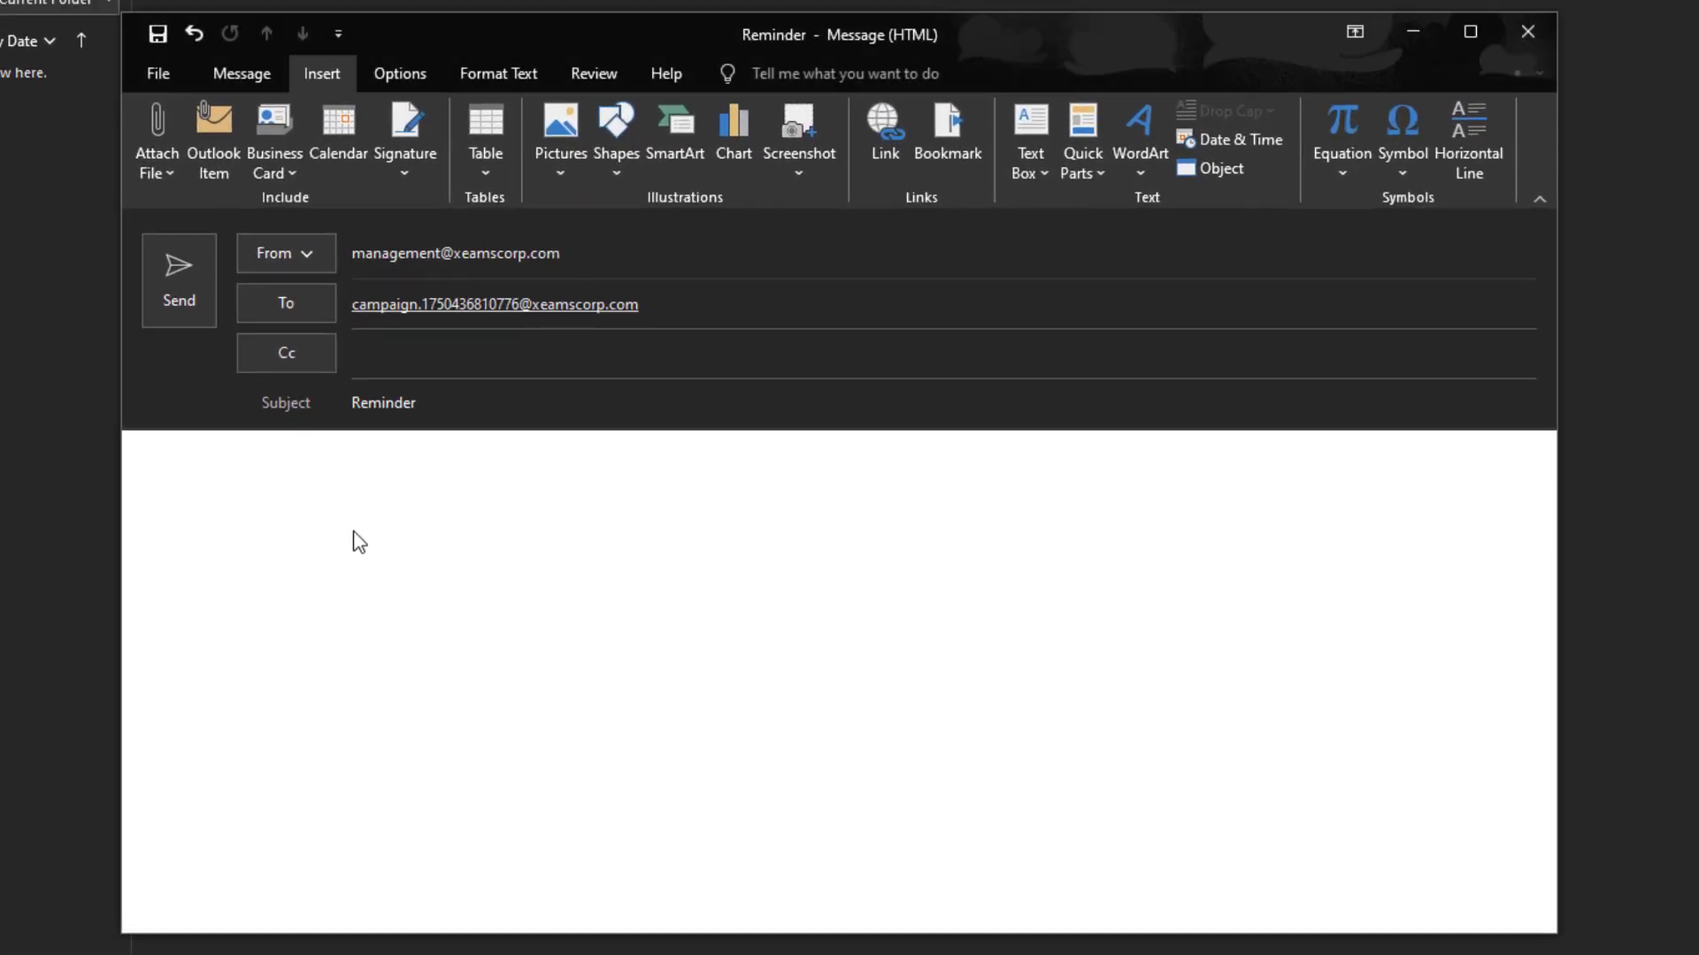
In Outlook, write the Reminder message body, starting with "Dear {#FirstName#} {#LastName#}," and reminding the recipient that they have a payment due.
click(609, 544)
text(Dear {#FirstName#} {#LastName#},  This email is a reminder to let you know that you have payment due at the end of this month.  The amount due is: {#AmountDue#}.  Please submit your payment at your earliest convenience.  You can submit your payment online by clicking here. Please contact us if you have any other questions.  Thank you, Management)
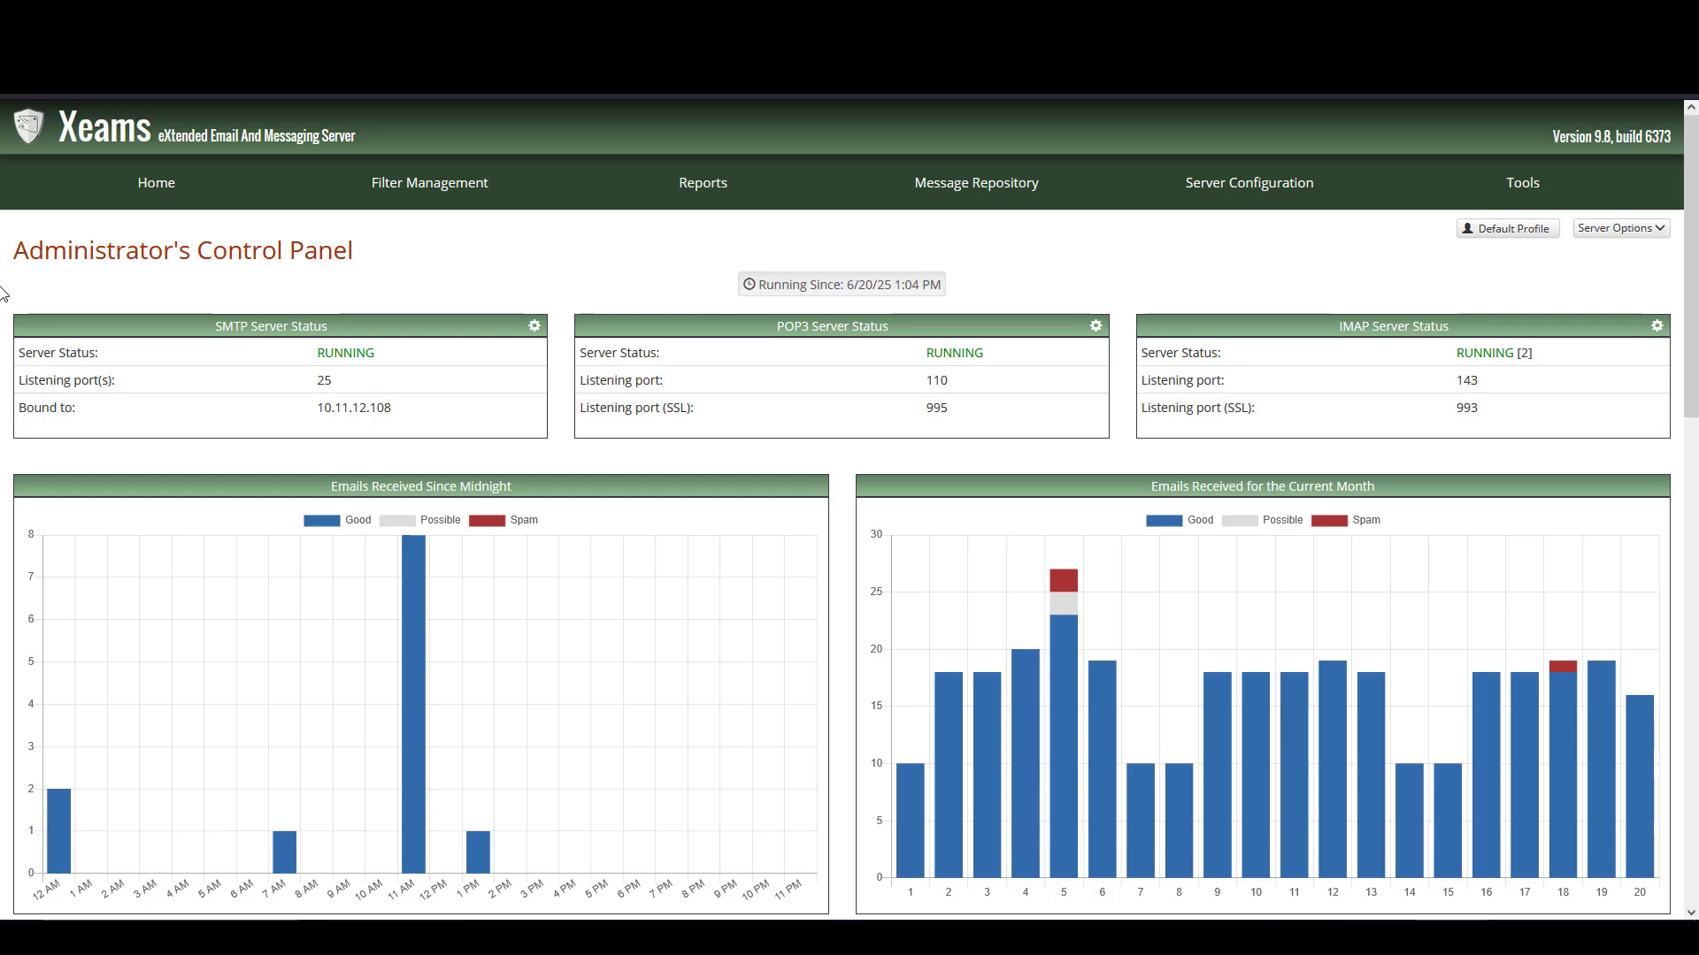
In Xeams, go to the plugins page and open the management page of the Outbound Email Campaign plugin.
mouse_move(156, 182)
click(88, 303)
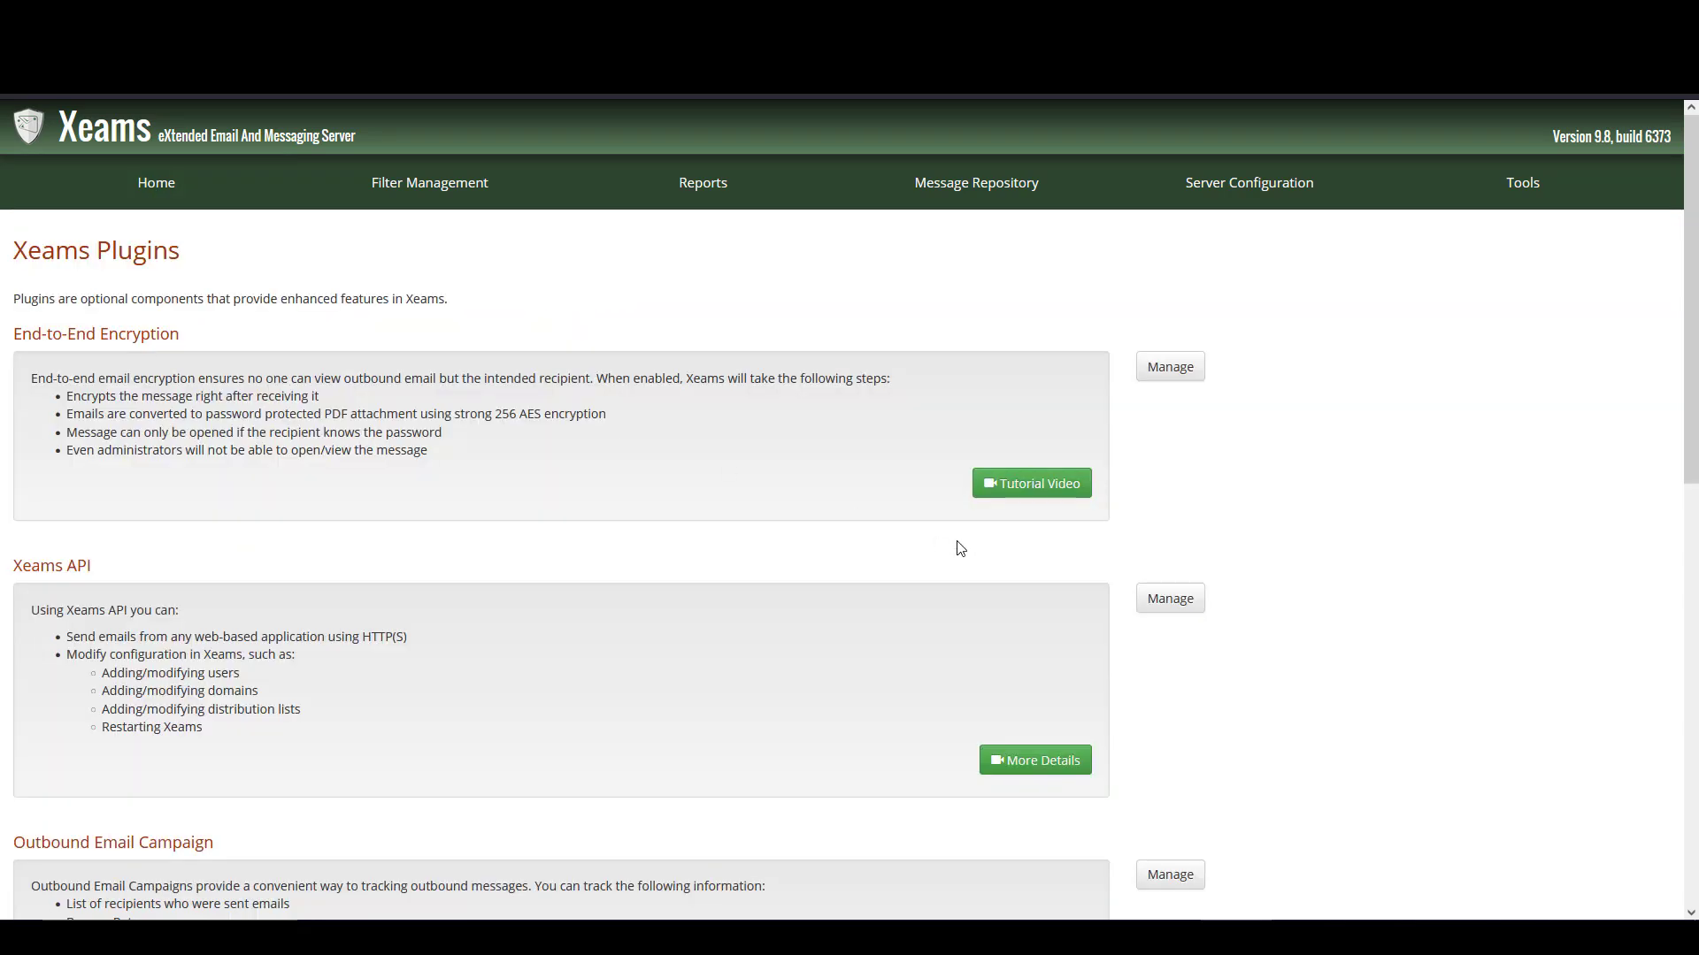
scroll(943, 548, down, 5)
click(1170, 334)
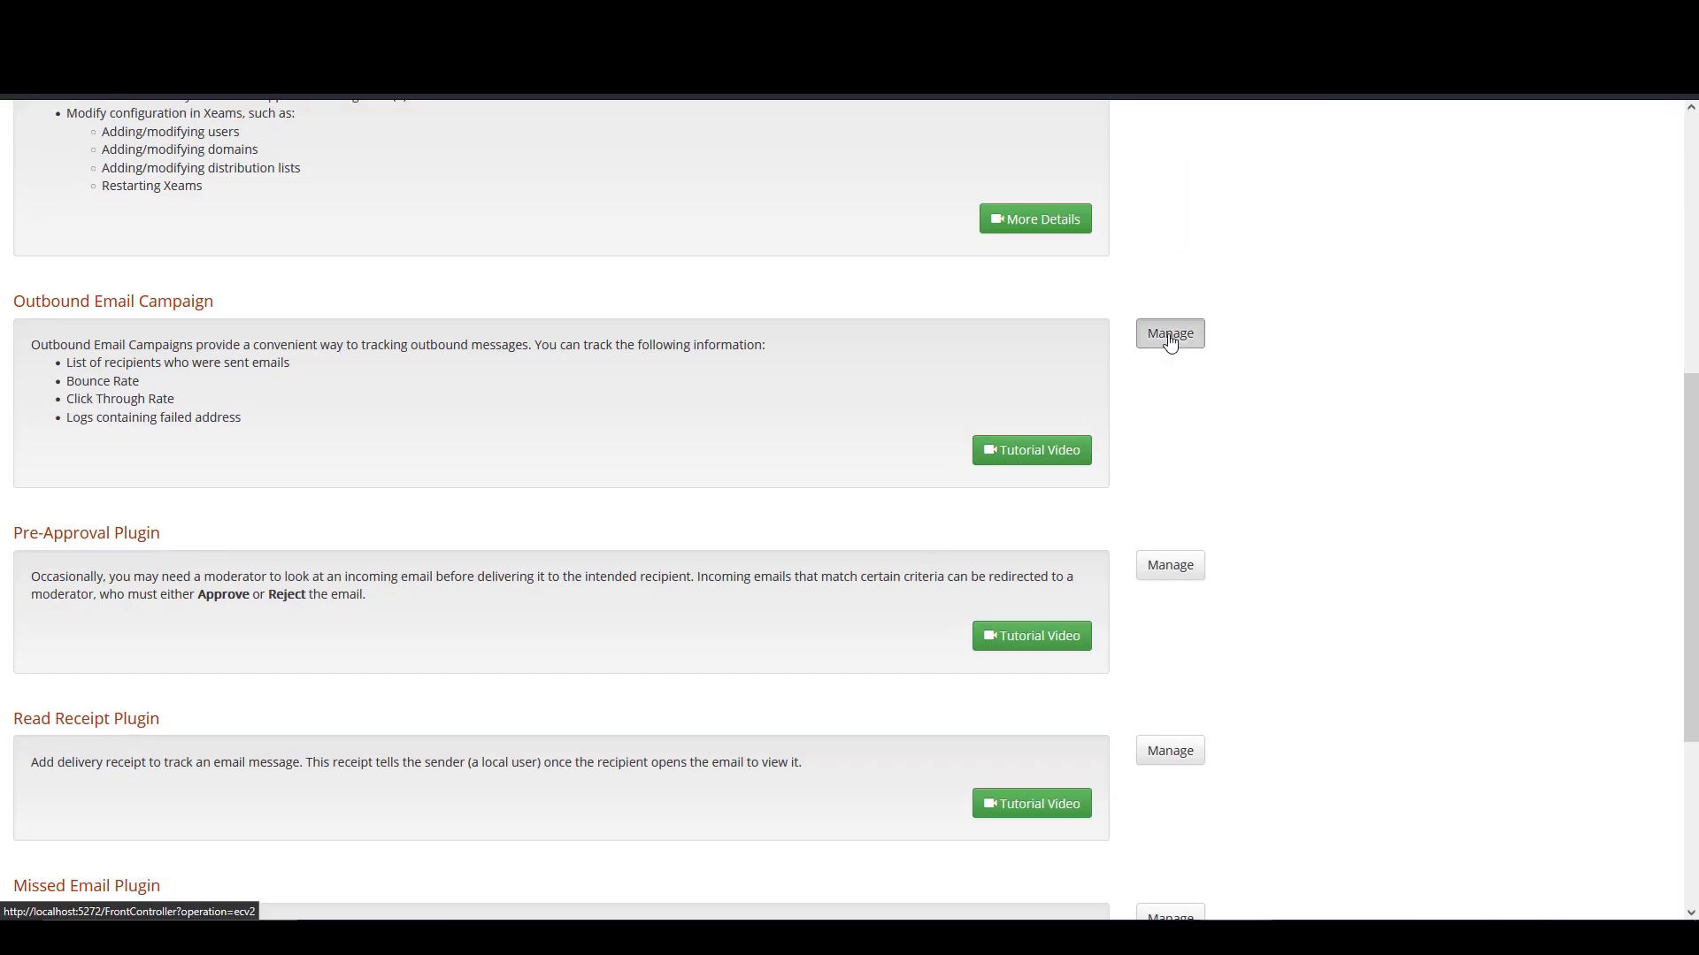
Review the Reminder and Amount Due campaign statistics and download the NDRs file of the Amount Due campaign.
scroll(672, 420, down, 1)
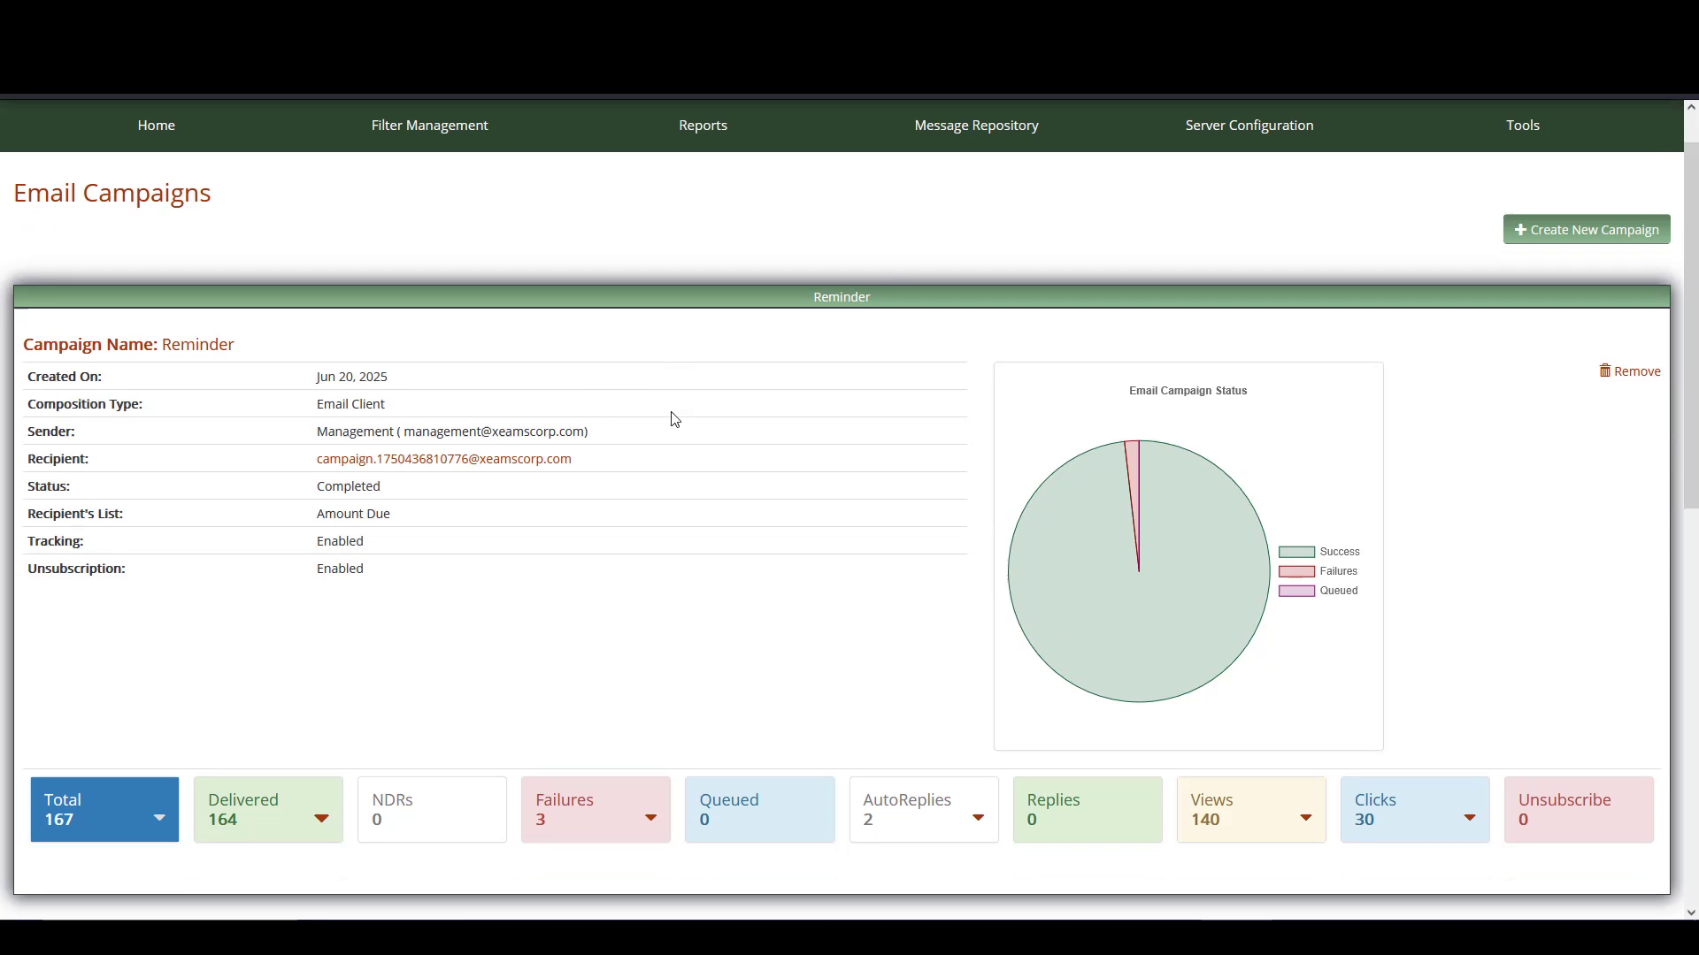
scroll(580, 481, down, 8)
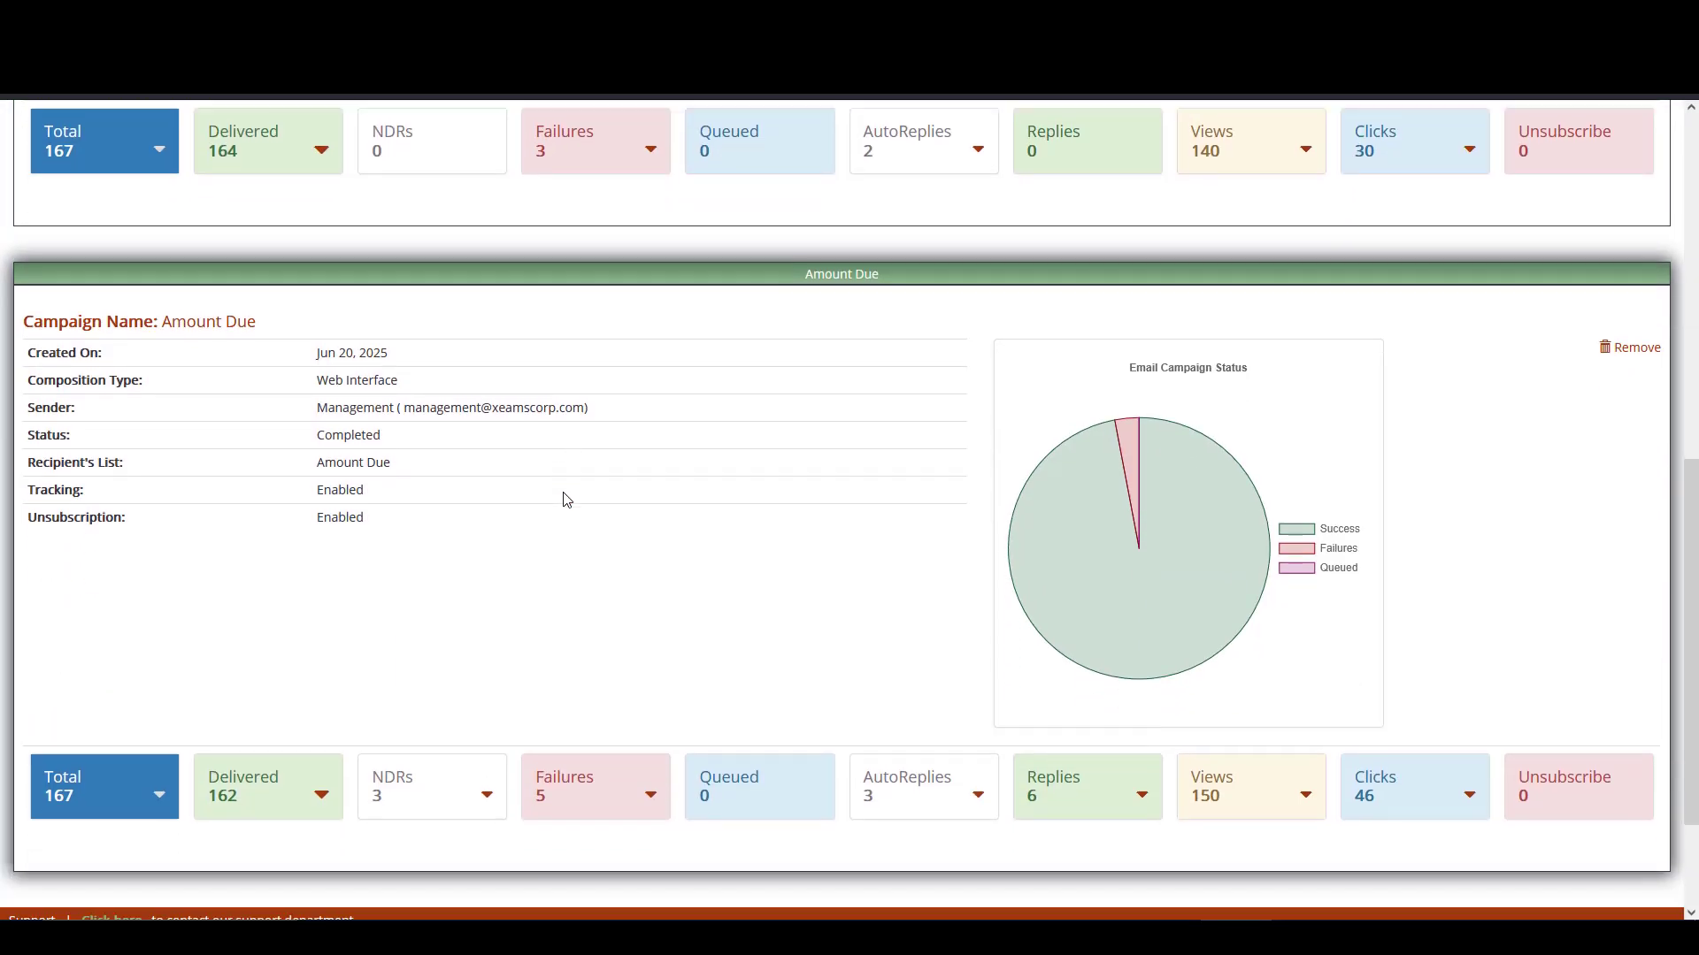
scroll(566, 500, up, 1)
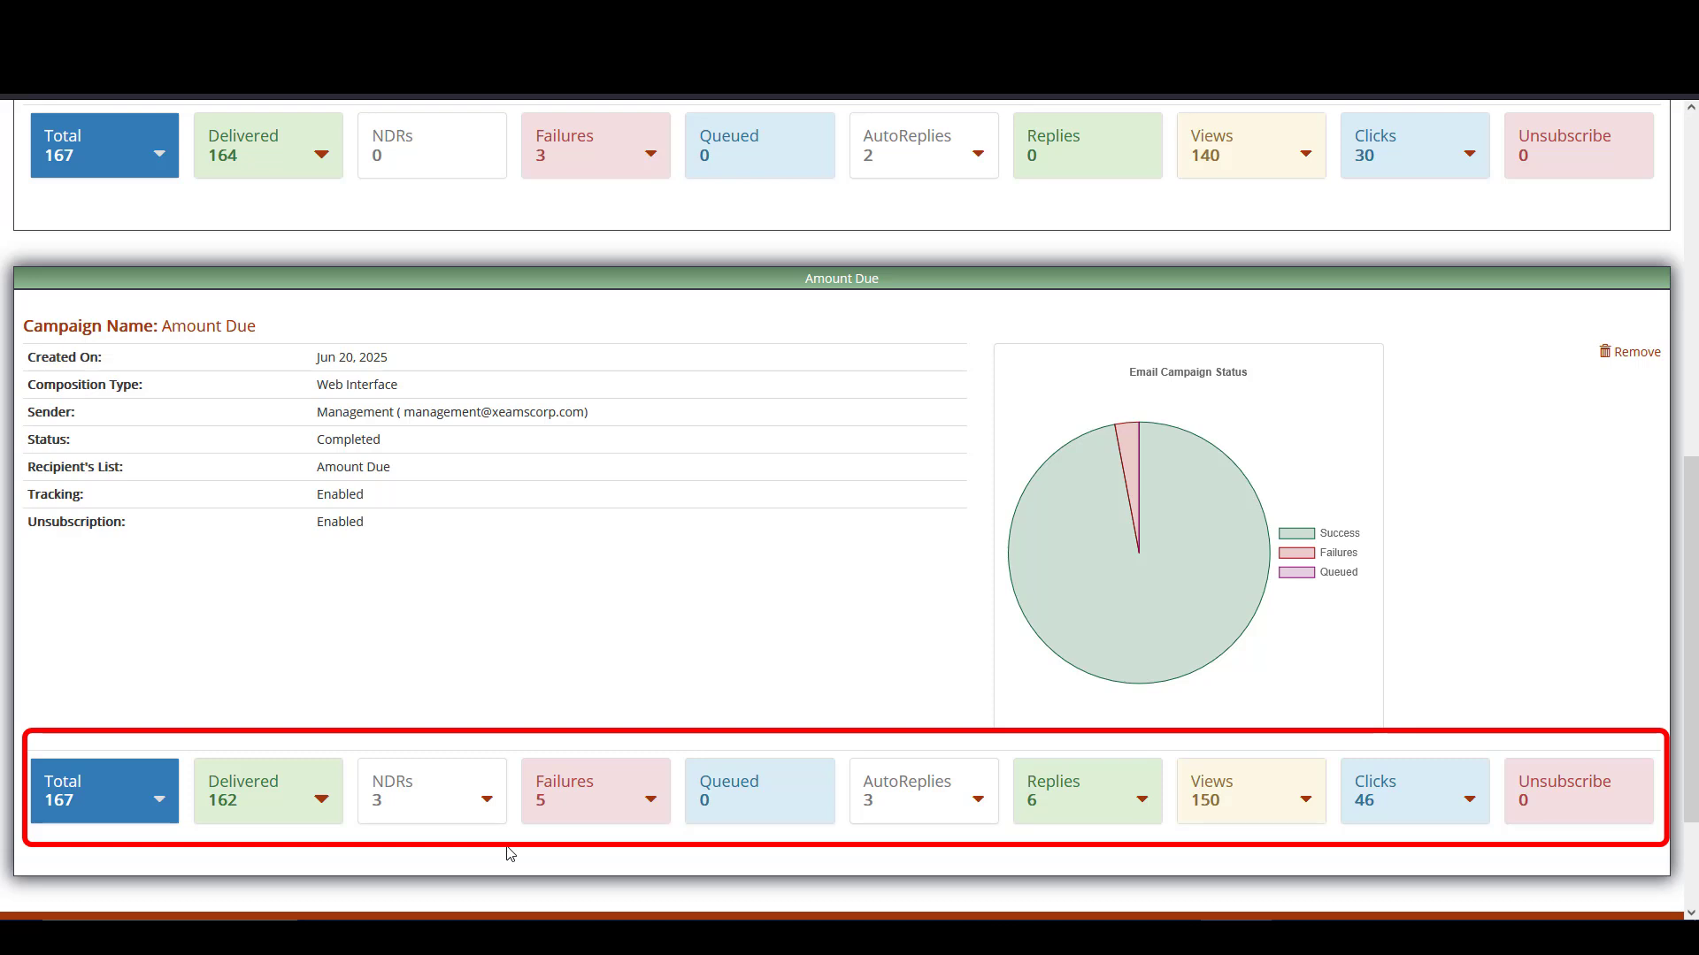
click(489, 803)
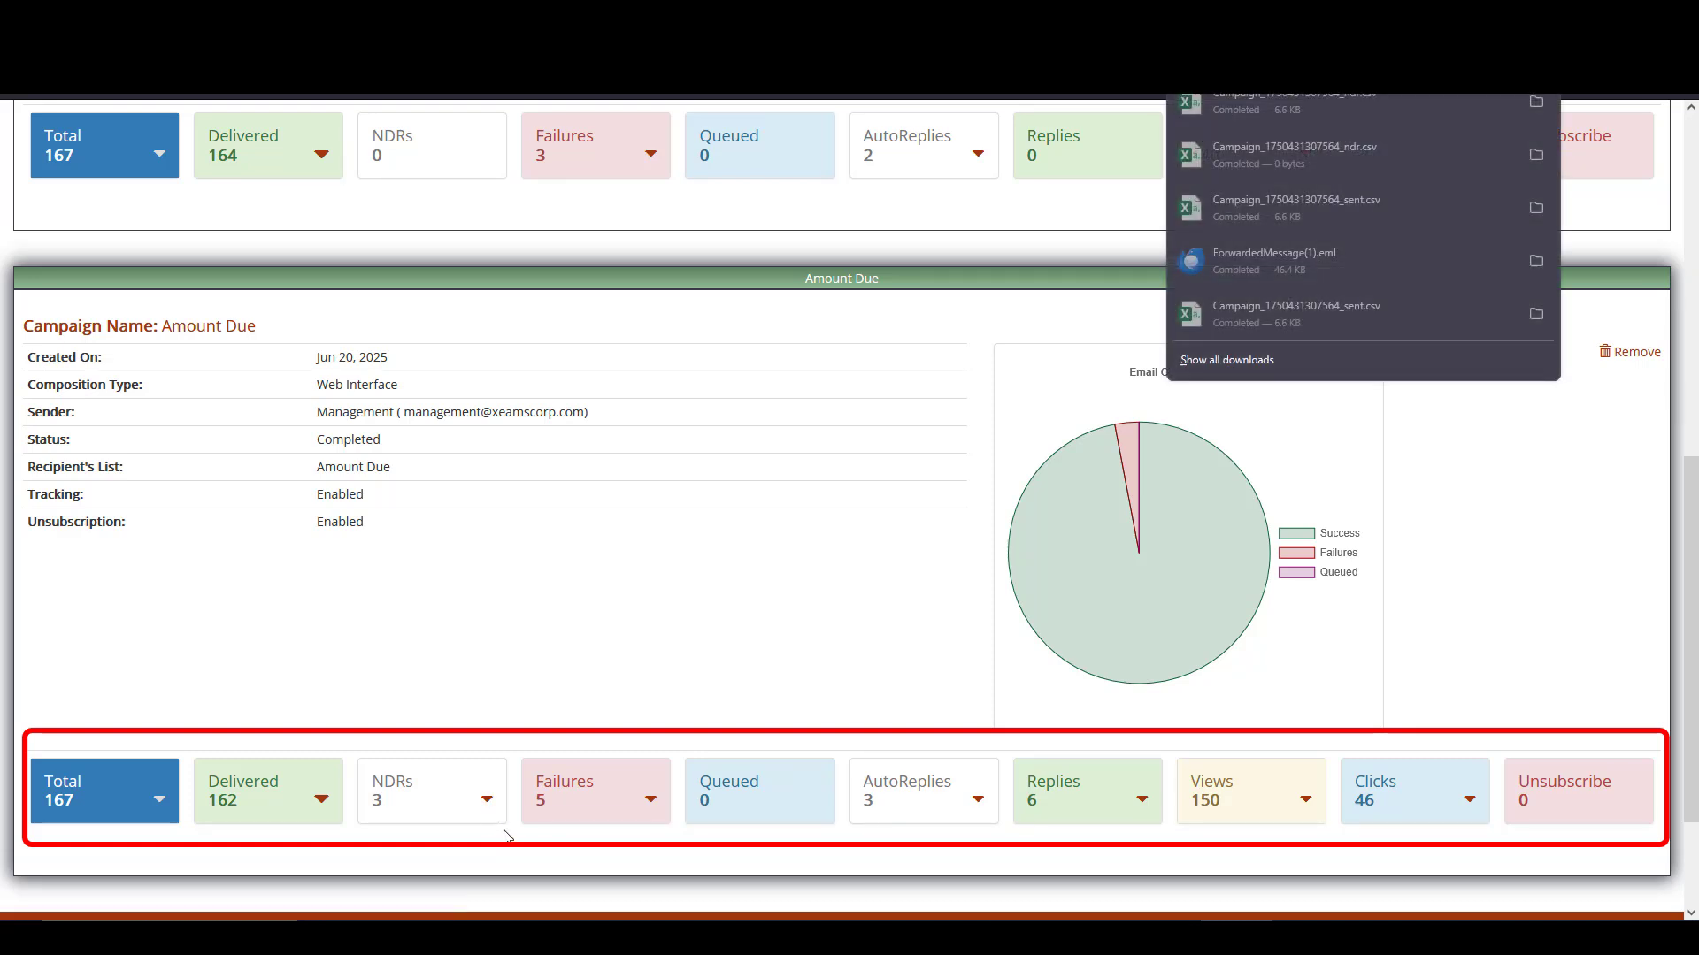